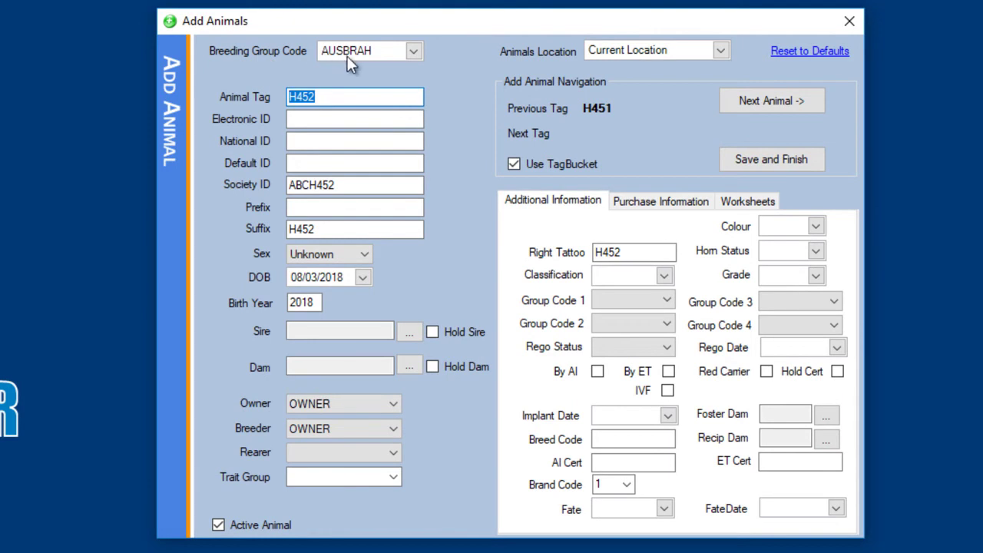
Keep AUSBRAH as the breeding group code and choose Current Location as the new animal's location
click(373, 52)
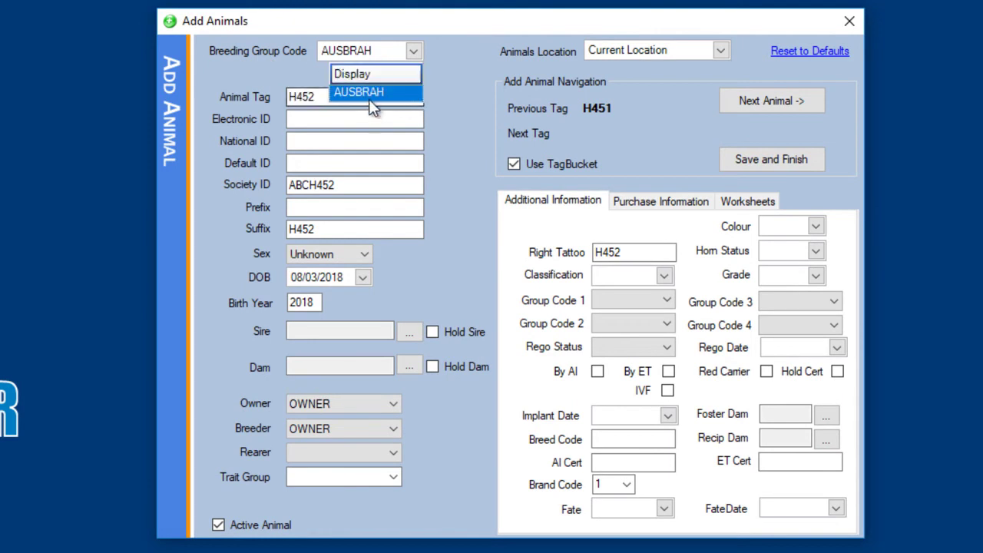
click(367, 50)
click(689, 51)
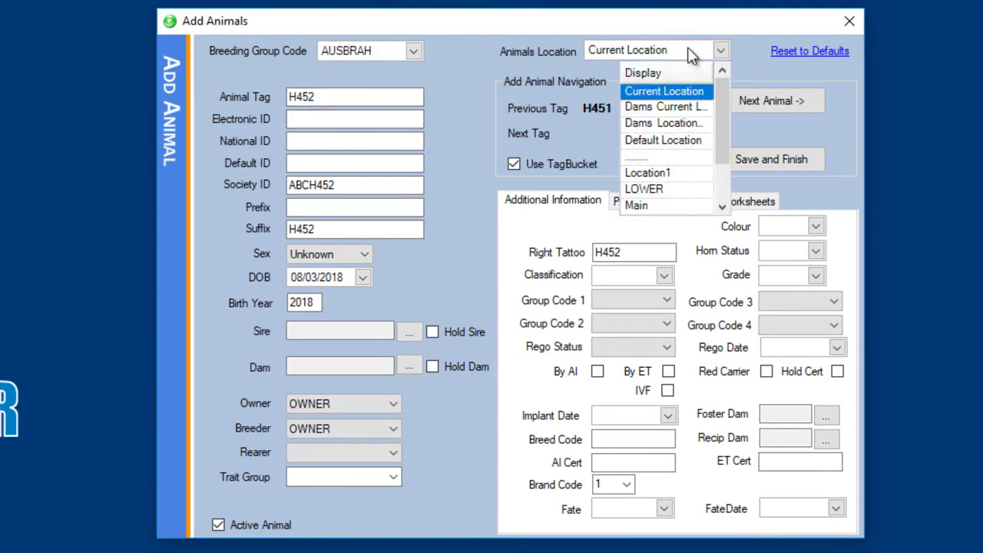
click(627, 92)
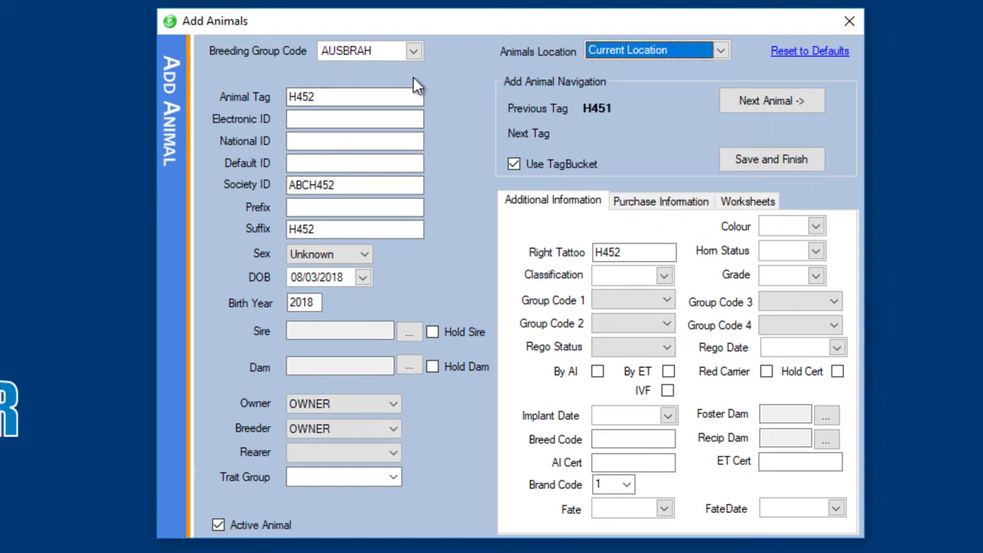
Replace the new animal's tag with K101 so the tag-based ID fields update
drag(338, 96, 275, 92)
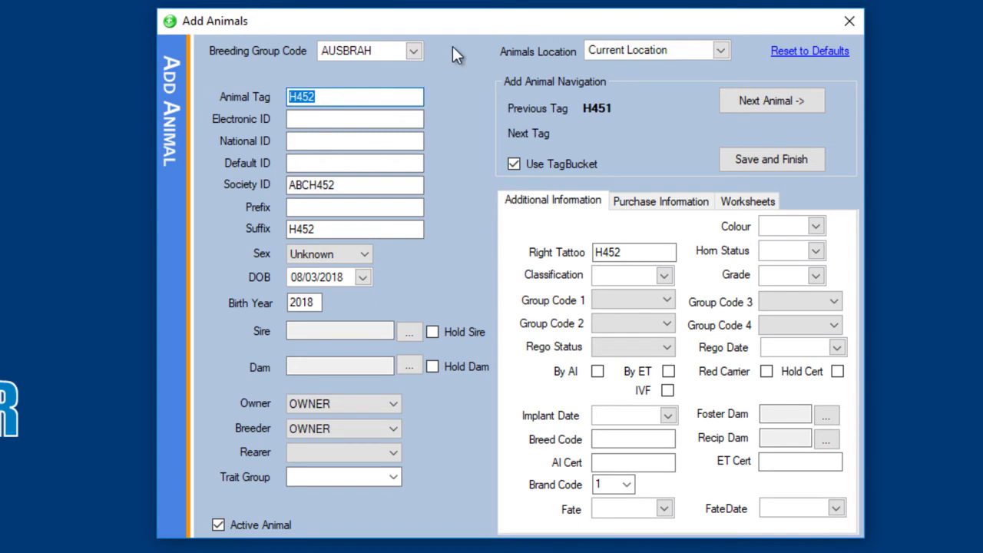
text(K101)
key(Tab)
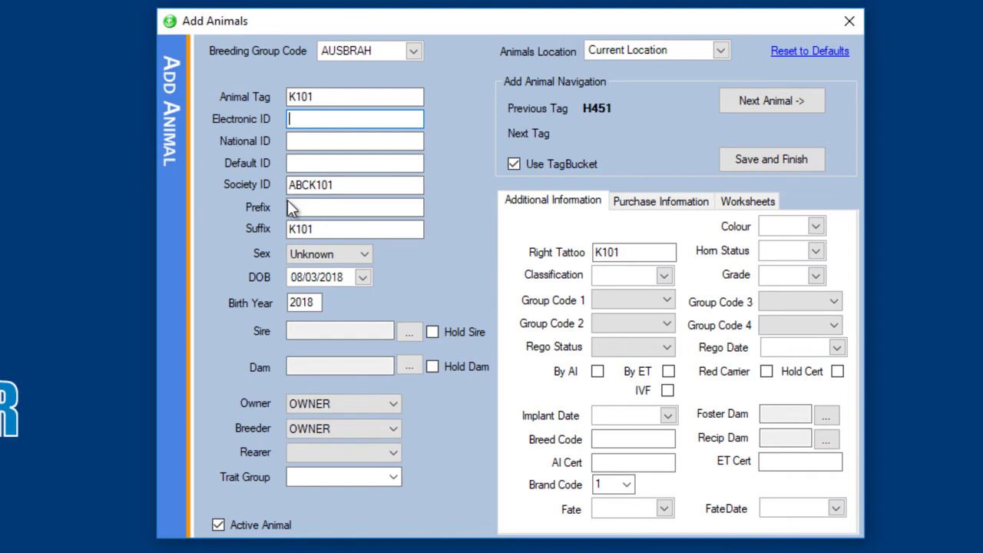
Set the animal's sex to MALE and change the year of its birth date to 2015
click(325, 257)
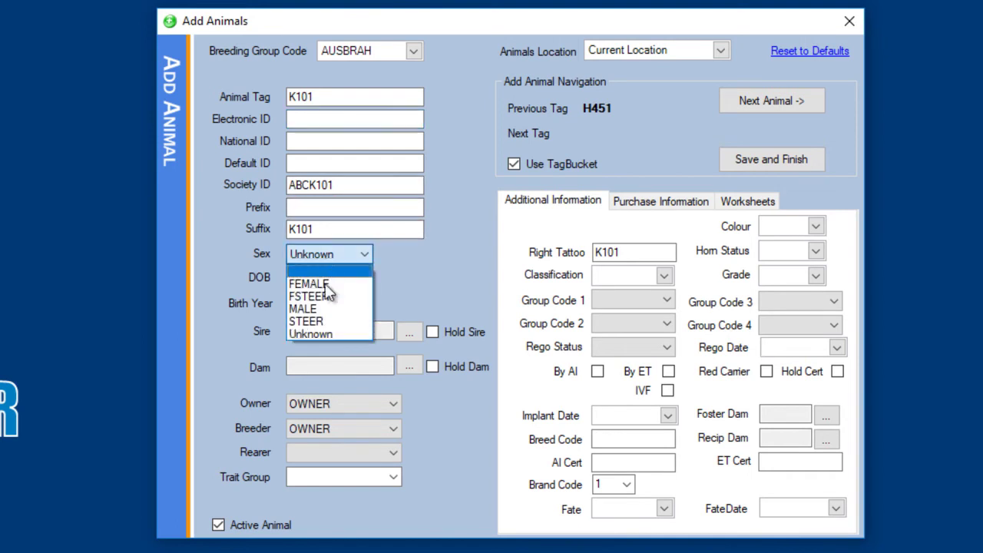
click(327, 309)
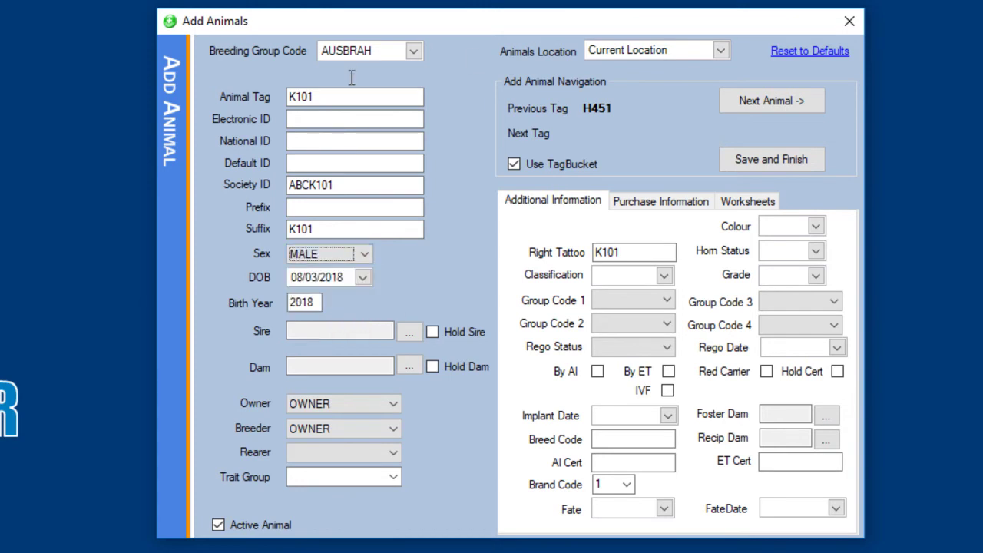
click(335, 276)
key(Down)
key(Down)
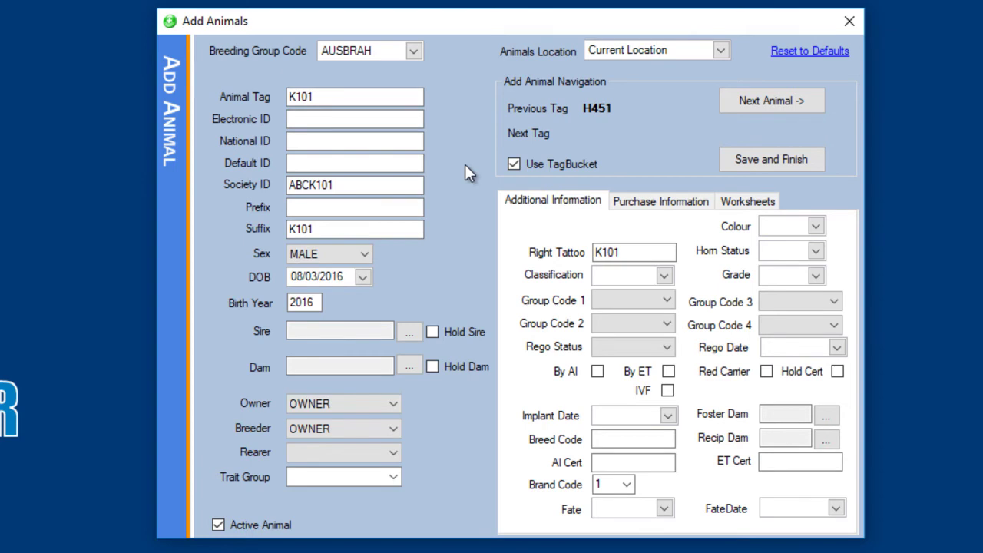
key(Down)
click(293, 100)
right_click(290, 95)
key(Escape)
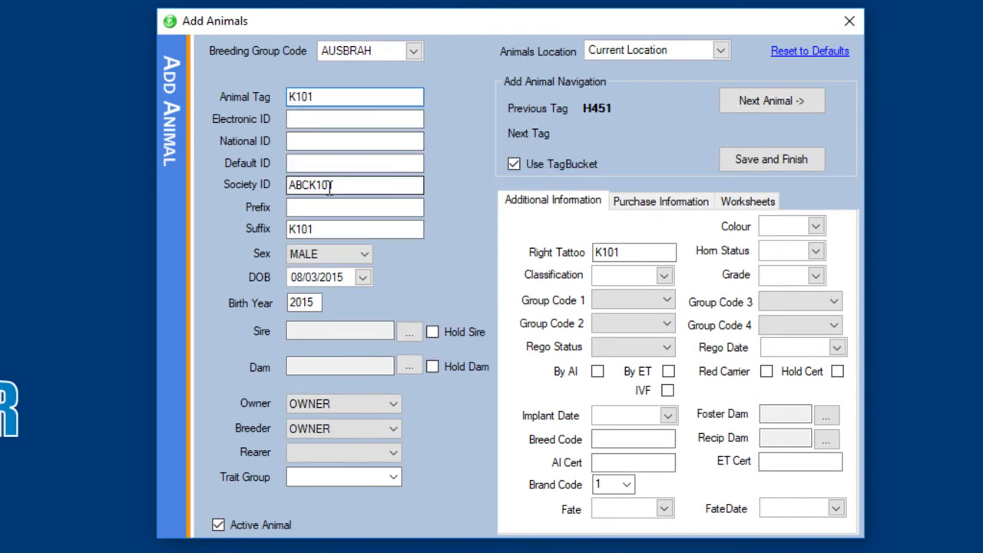
text(AI)
click(330, 97)
key(BackSpace)
key(BackSpace)
key(BackSpace)
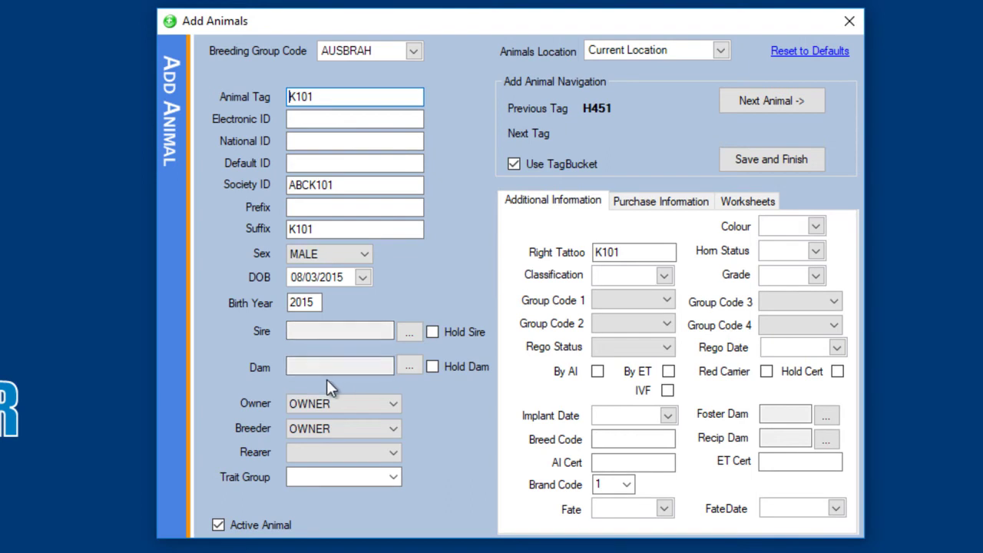
Save the new animal, look it up in the animal list by searching tags for "k", and close the list
click(762, 162)
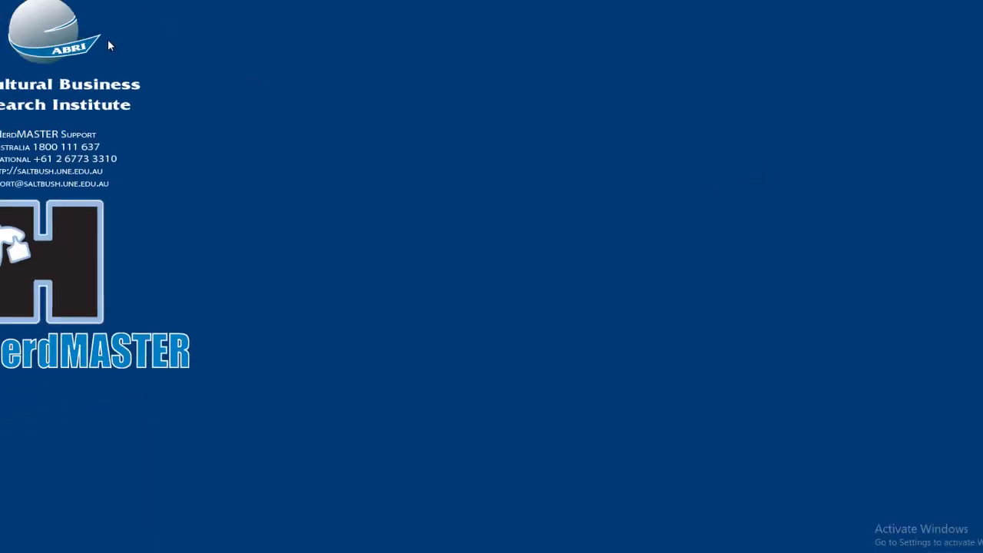
click(962, 136)
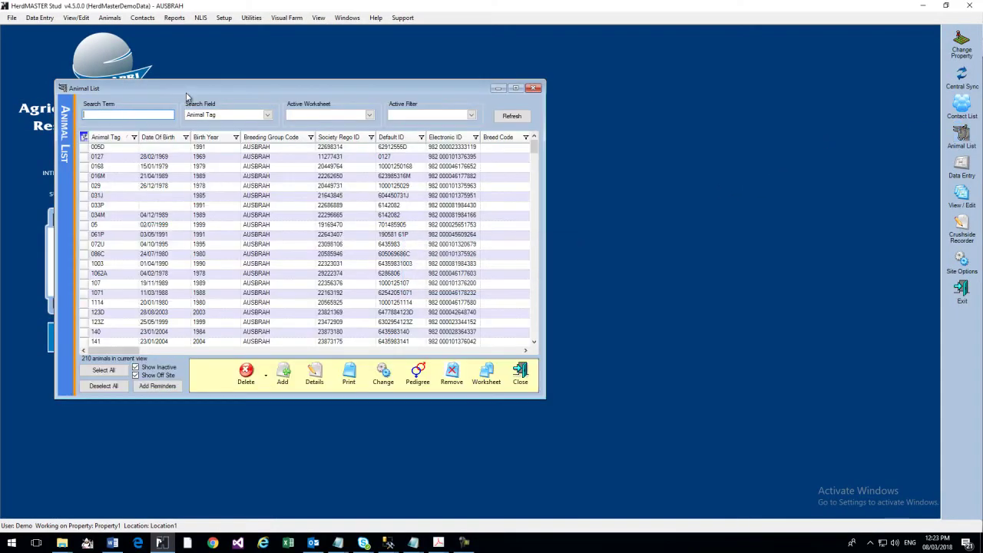
text(k)
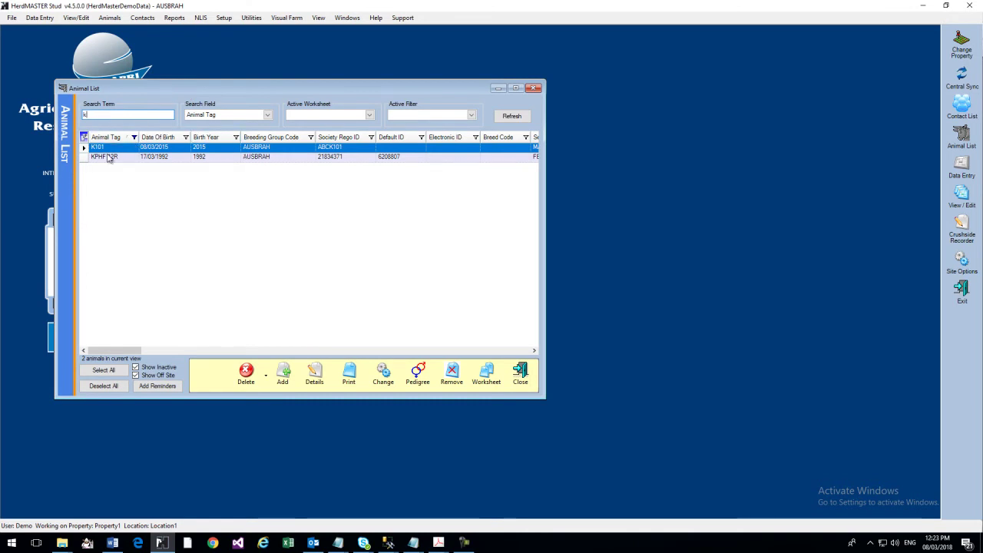
click(531, 90)
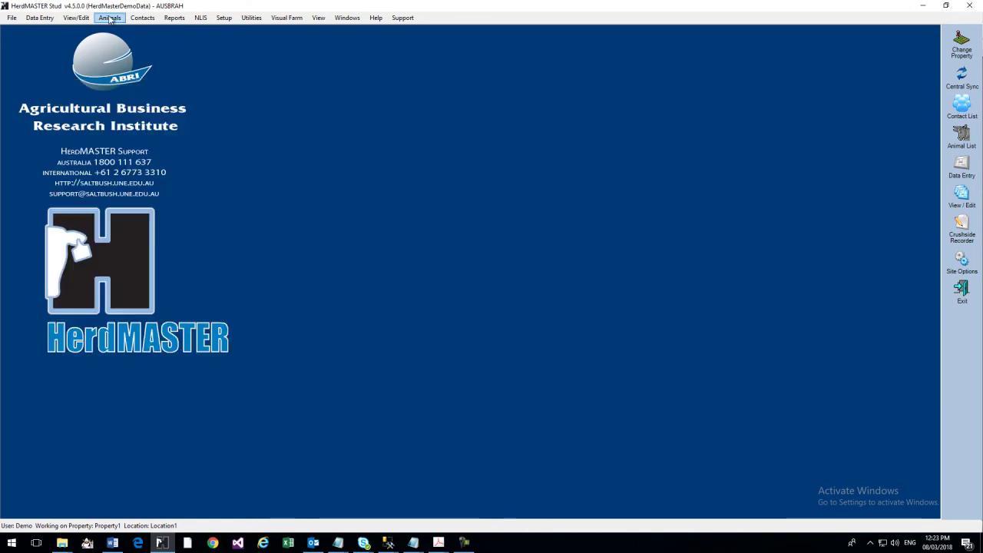
Import the AI sire summary file SIRESUMMangus28411.DAT from the Saltbush Training folder on the Desktop
click(110, 17)
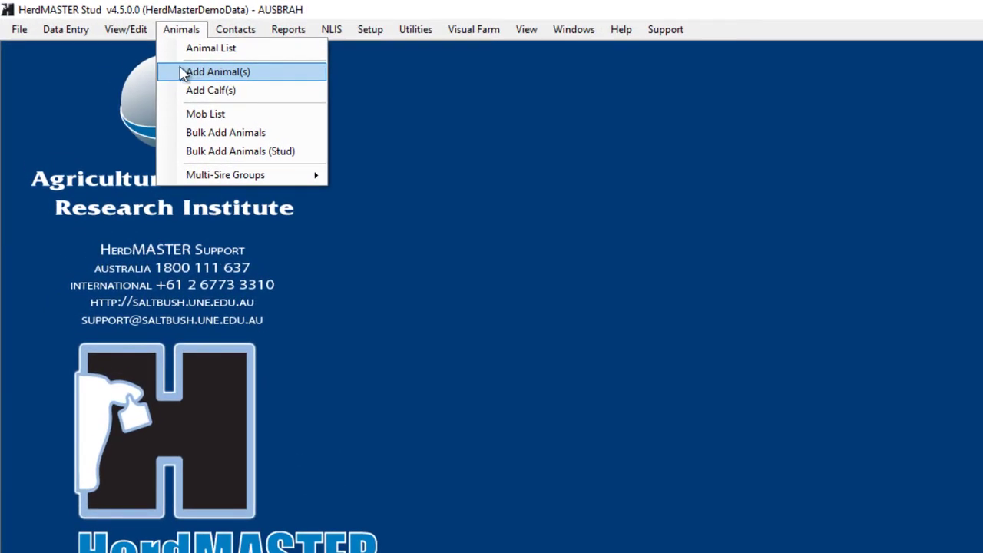
mouse_move(130, 31)
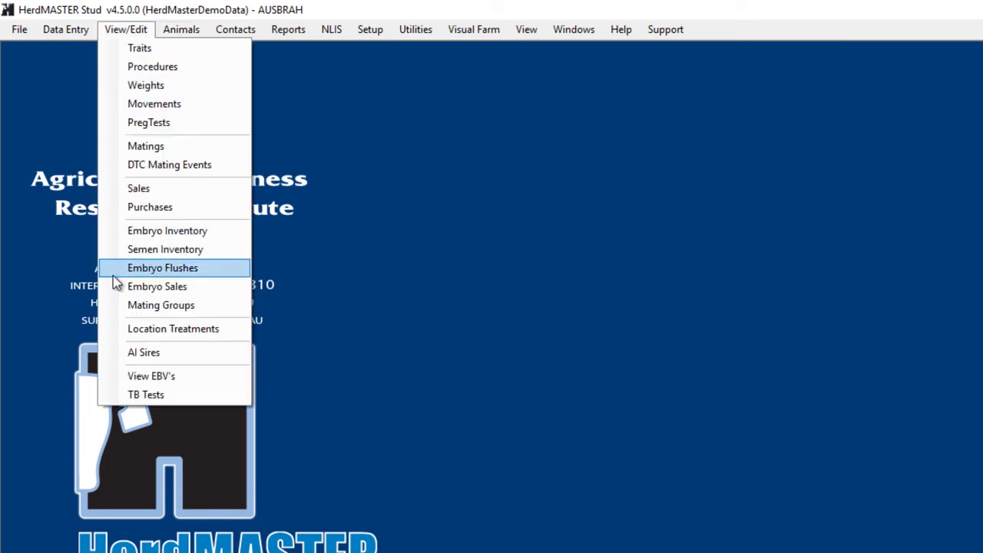
click(136, 358)
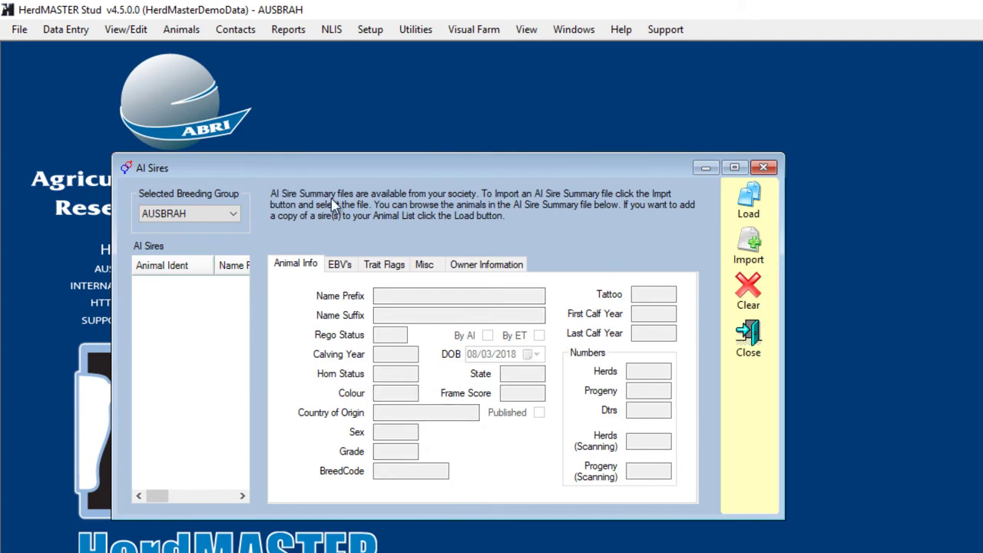
click(755, 248)
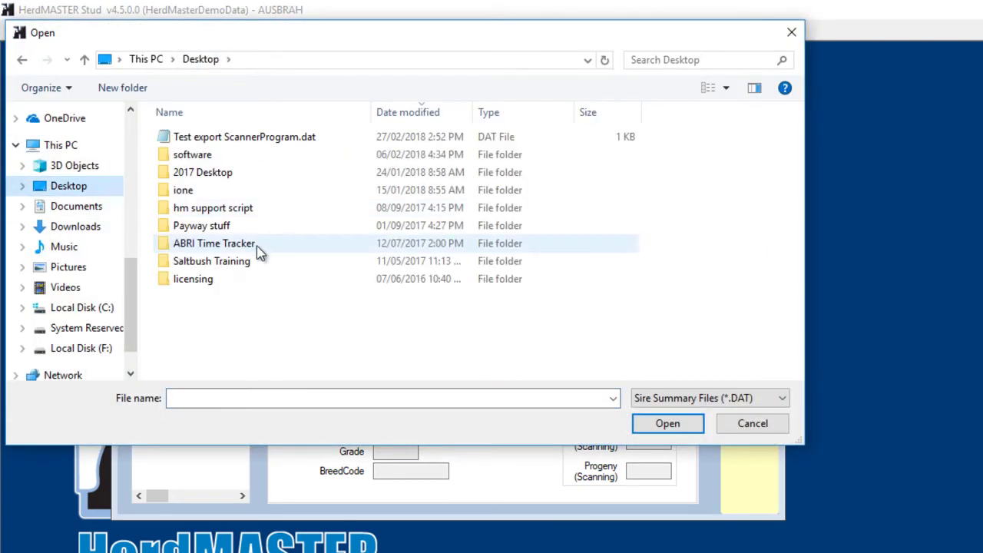
double_click(262, 263)
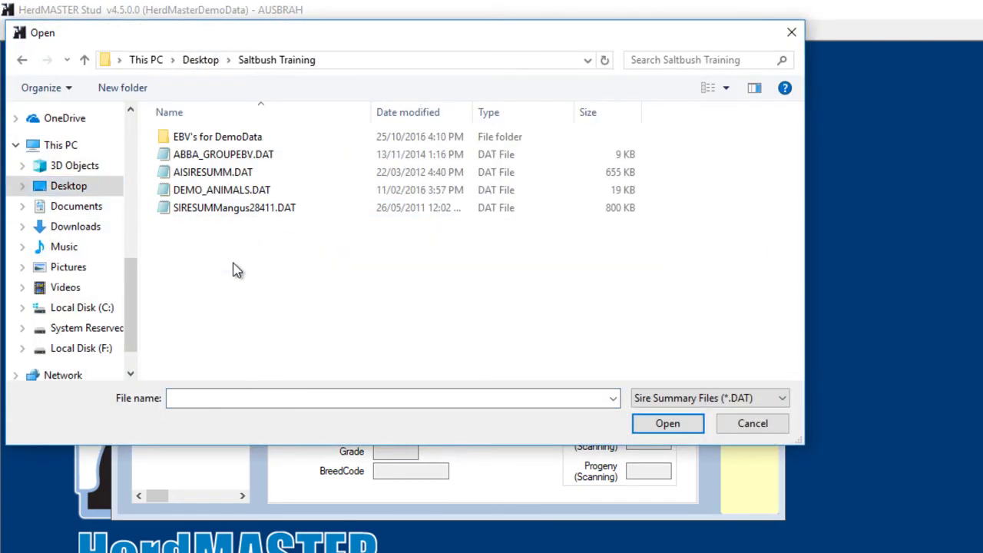
click(238, 211)
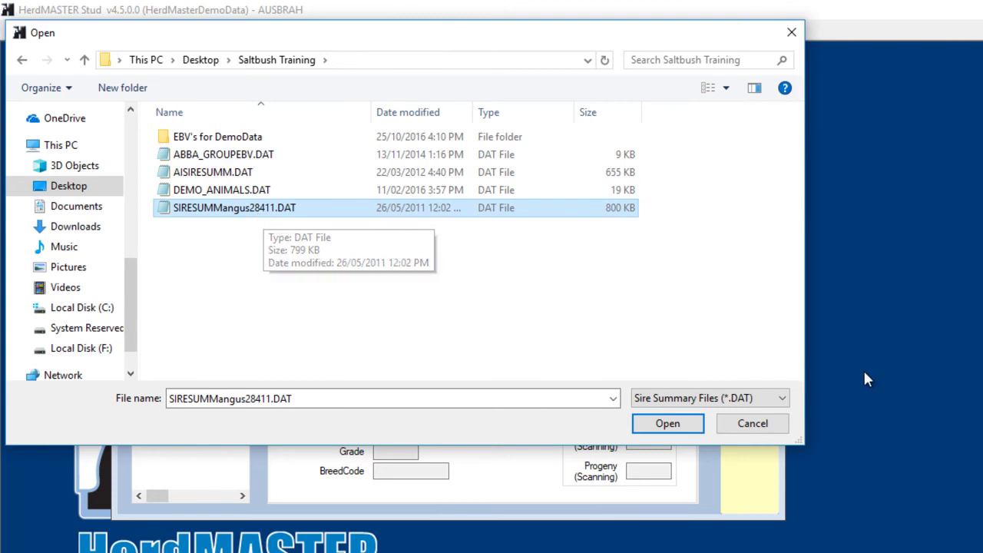
click(686, 430)
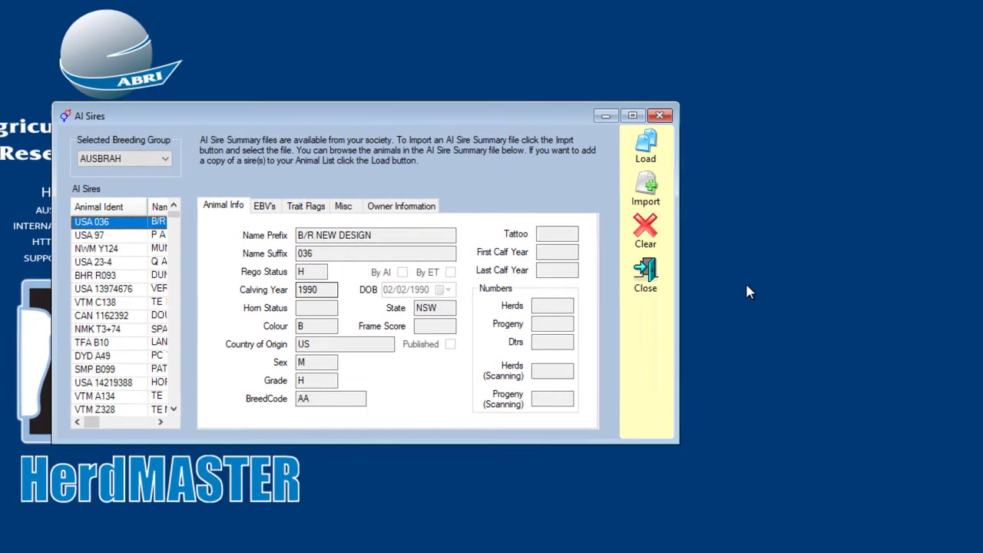
Widen the AI Sires window and try sorting the sires by different columns, ending with Current Owner in descending order
drag(655, 291, 960, 259)
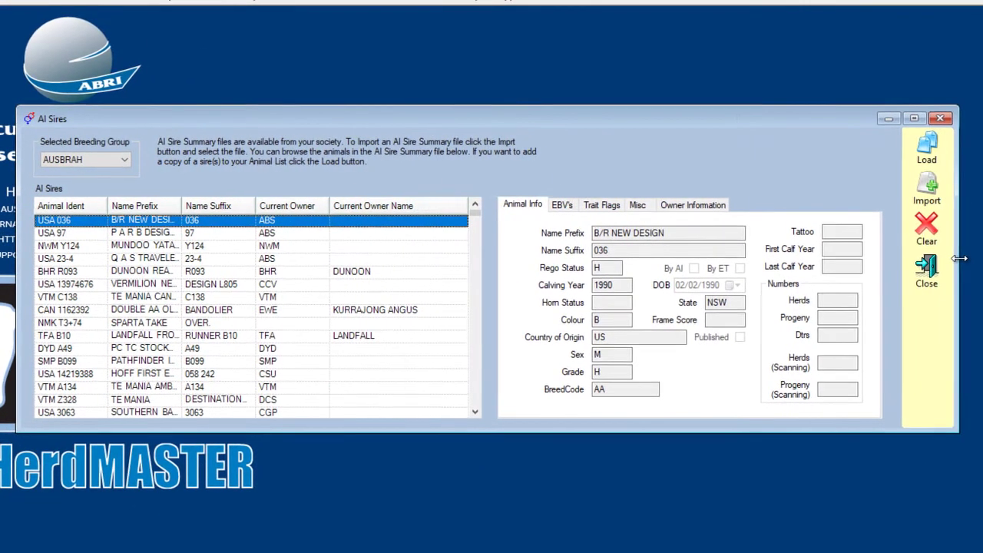
click(56, 208)
click(135, 207)
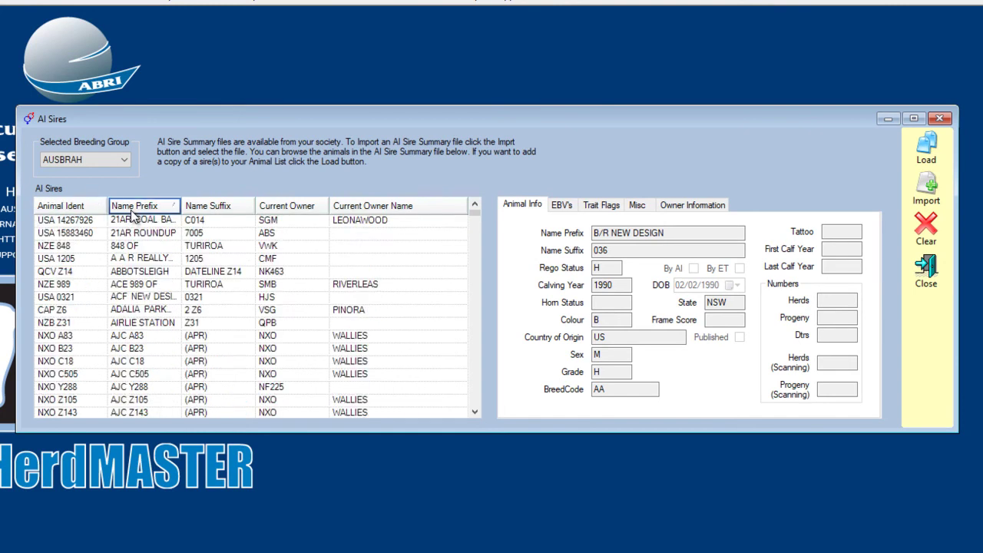
click(198, 210)
click(296, 211)
click(306, 212)
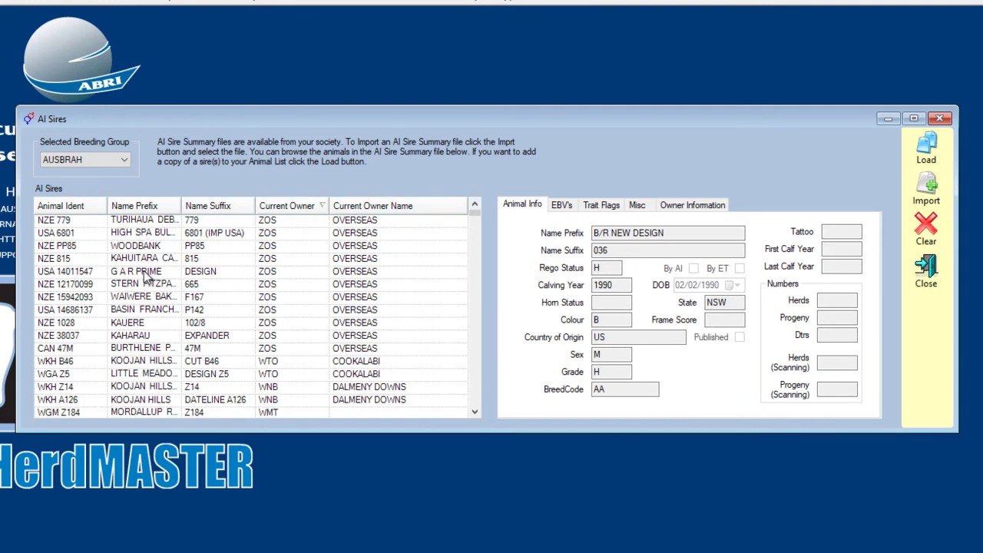
Review the EBVs, trait flags, parentage, owner information and general details of AI sire NZE PP85
click(77, 245)
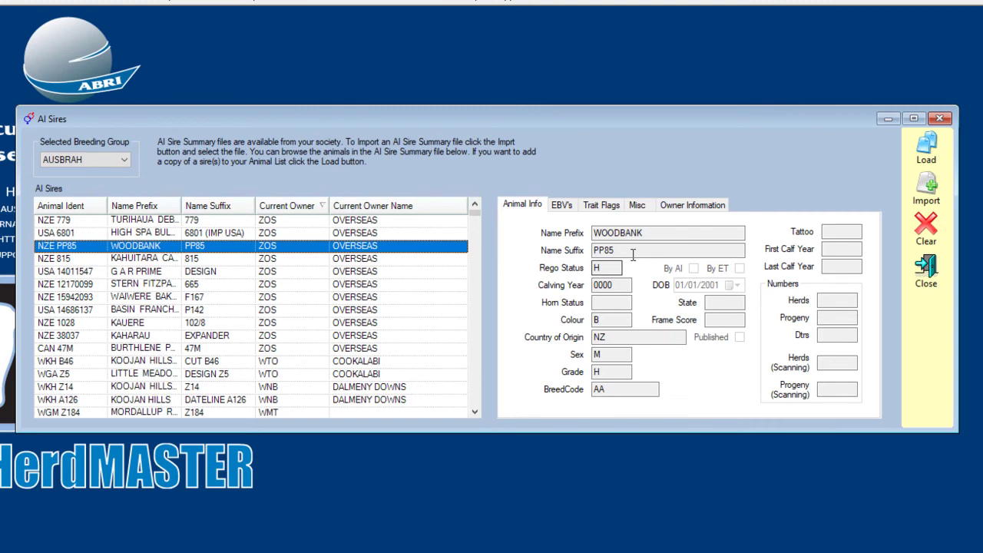
click(561, 205)
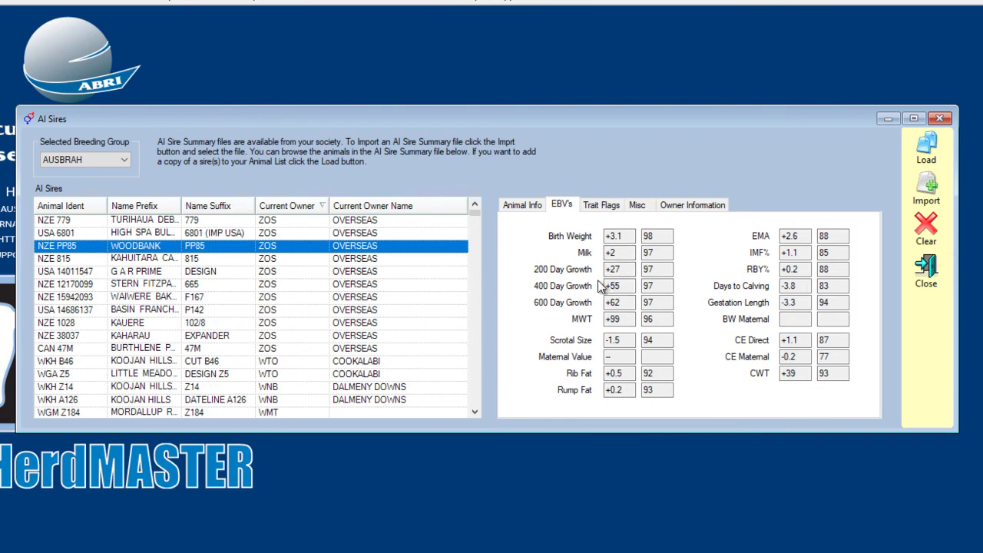
click(602, 205)
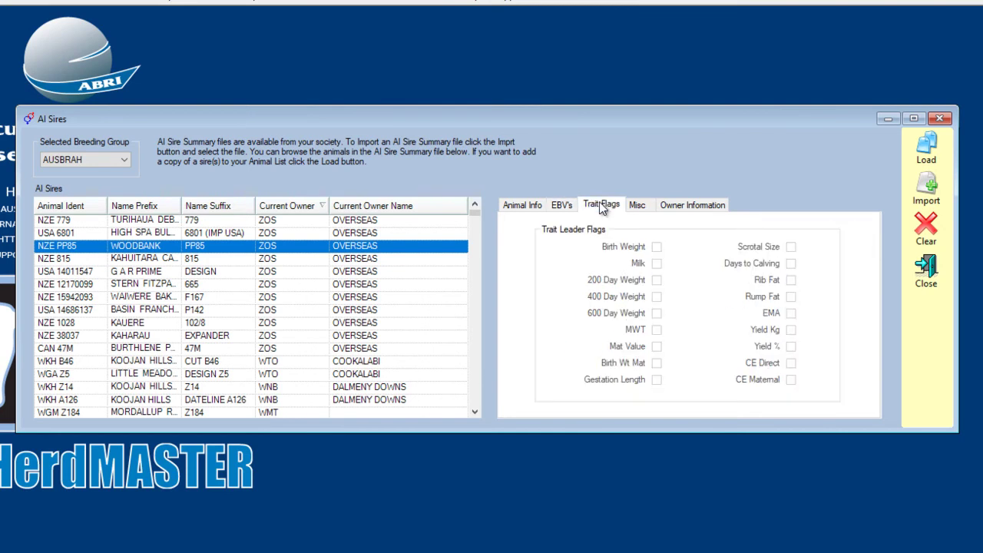
click(648, 205)
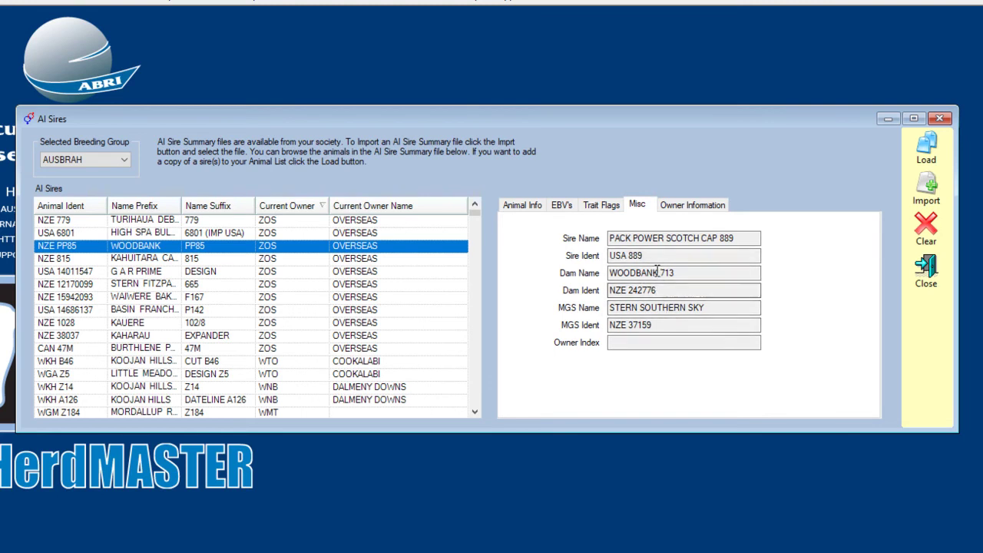
click(689, 205)
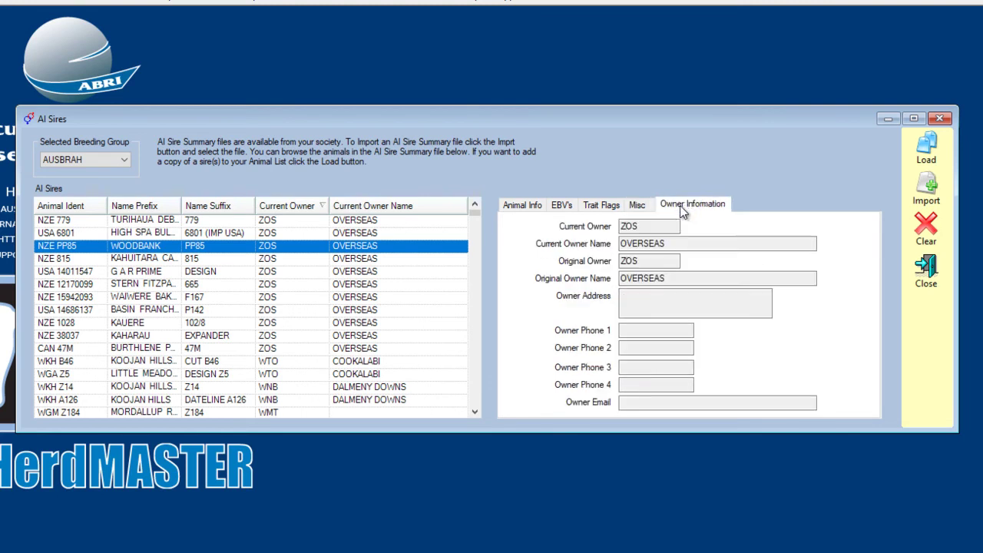
click(526, 206)
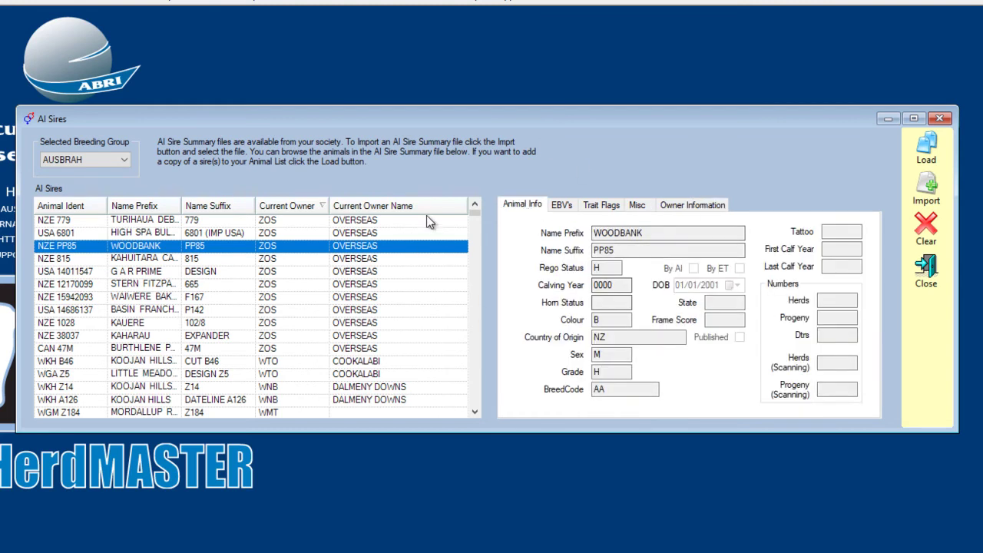
Load AI sire USA 6801 into the animal list with its sire and dam, keeping ZOS as owner, and close the AI Sires window
click(86, 233)
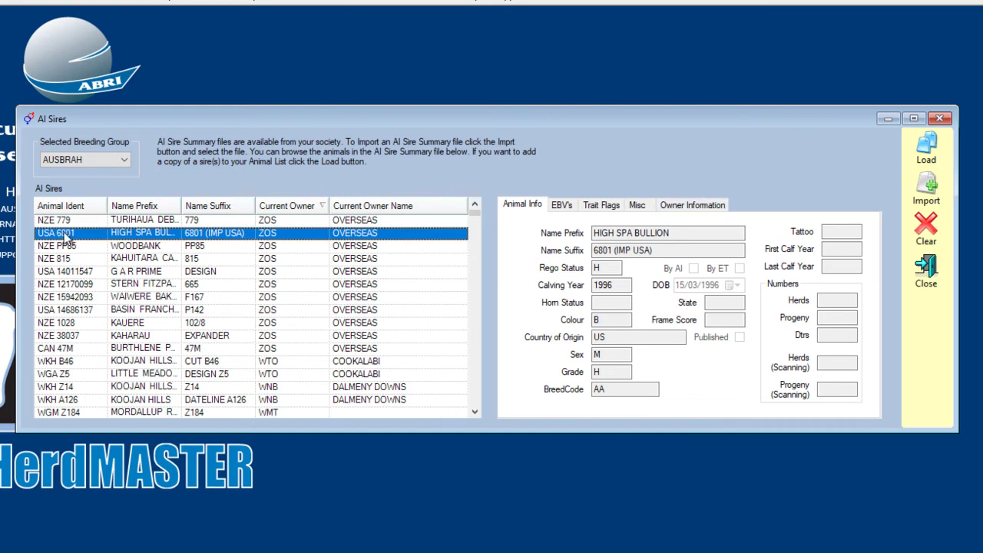
click(927, 149)
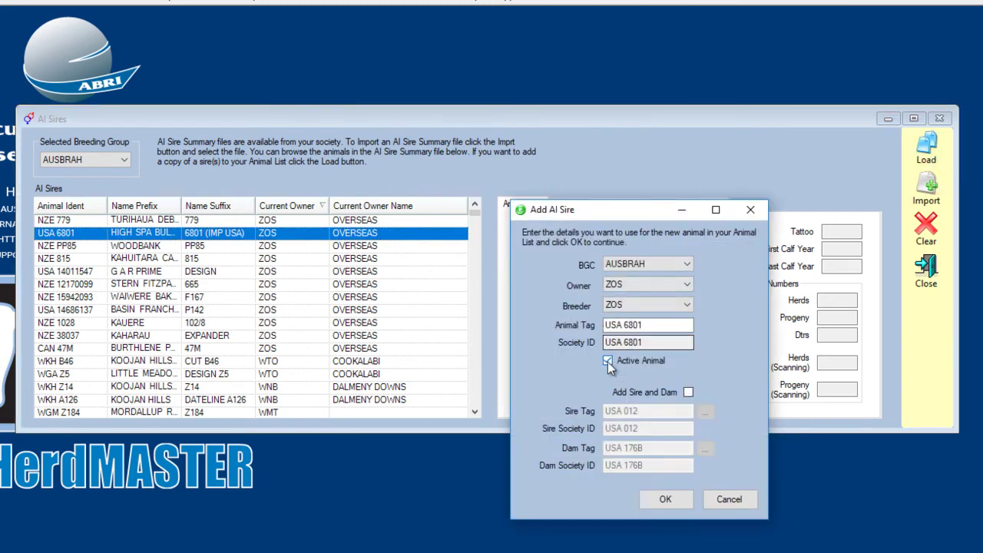
click(689, 391)
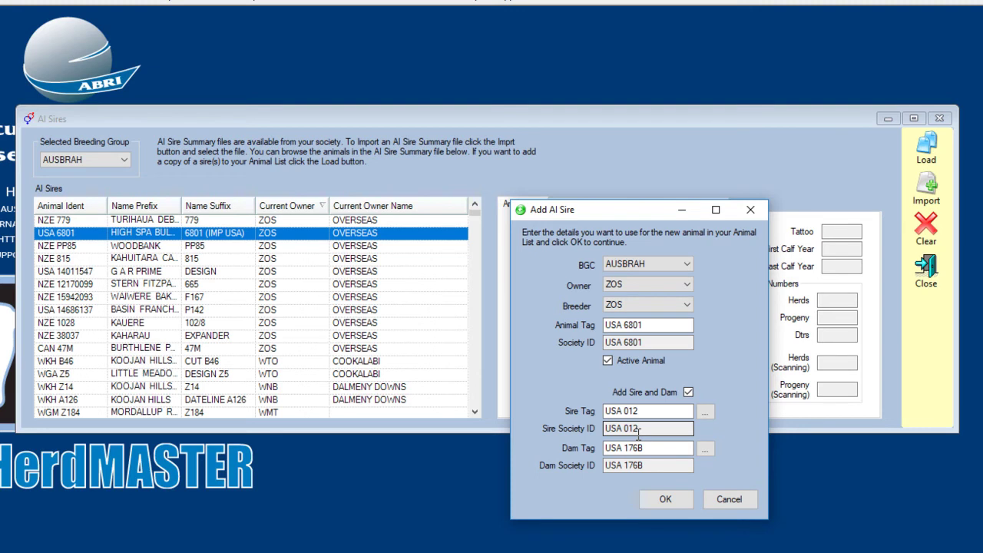
click(631, 286)
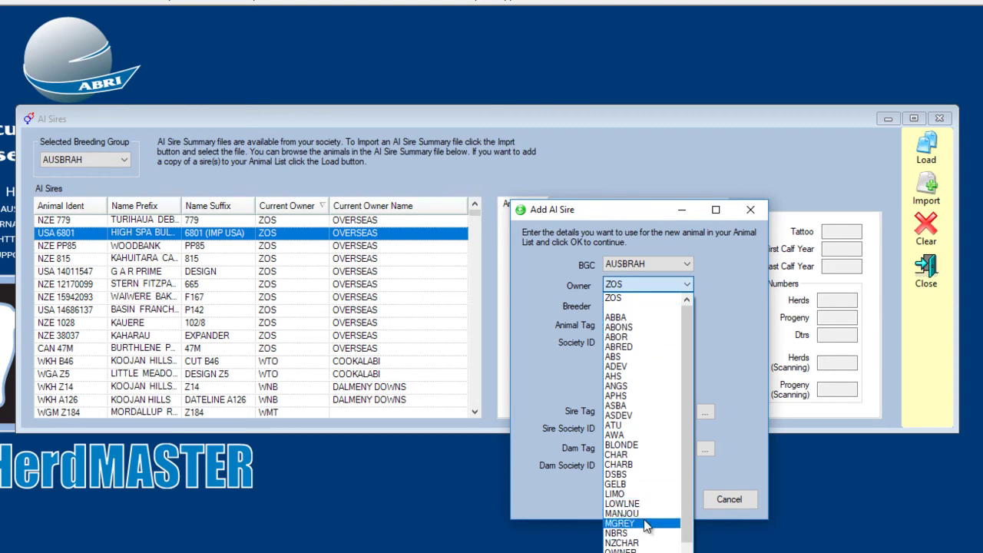
click(644, 299)
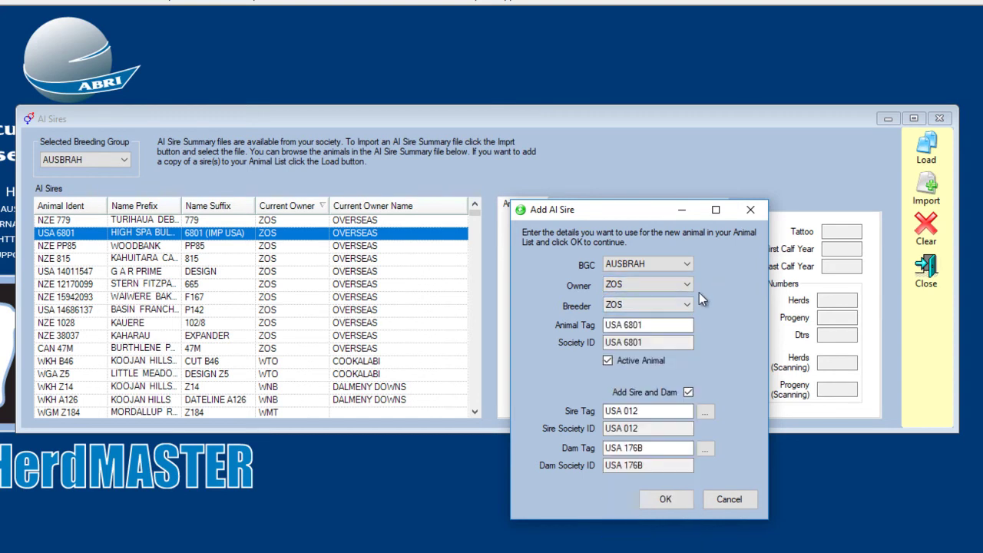
click(666, 500)
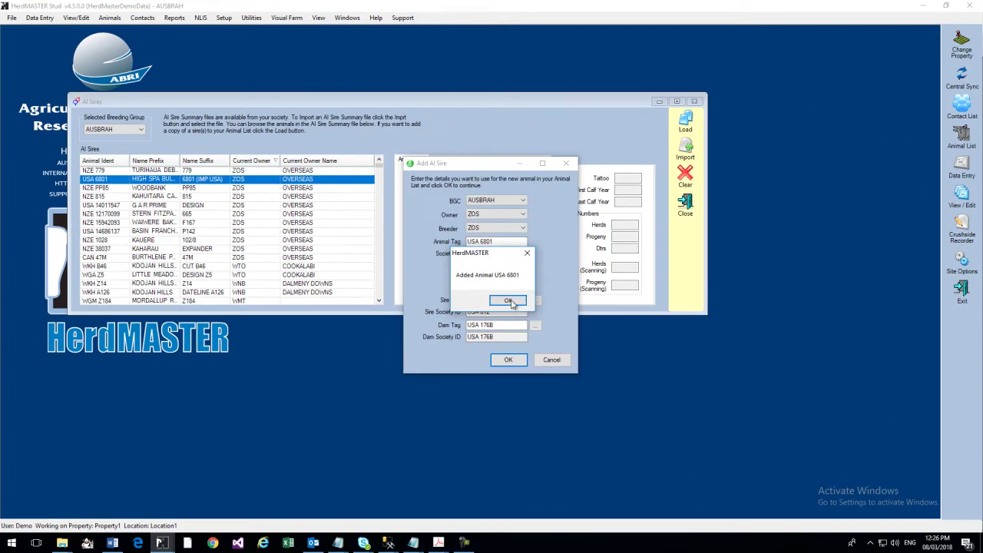
click(665, 411)
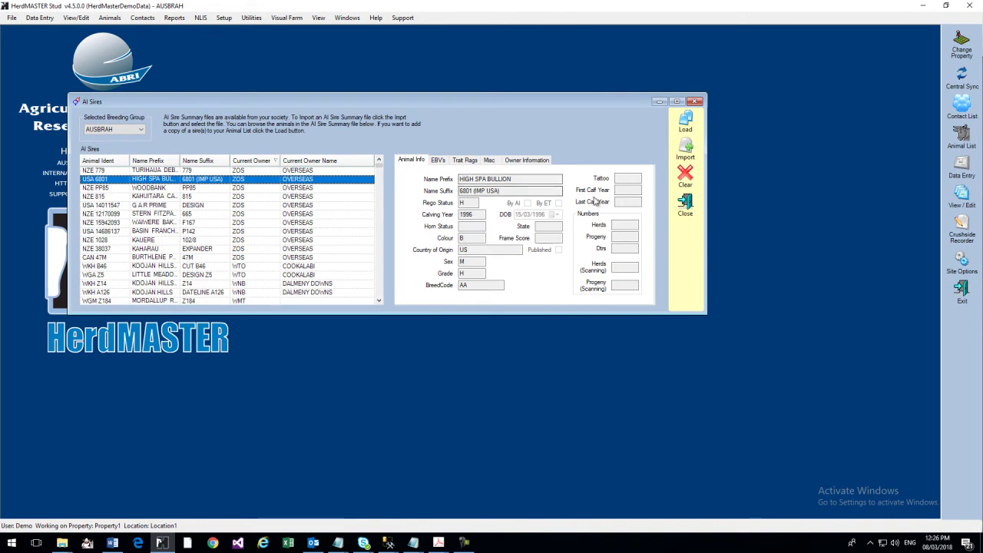
click(684, 204)
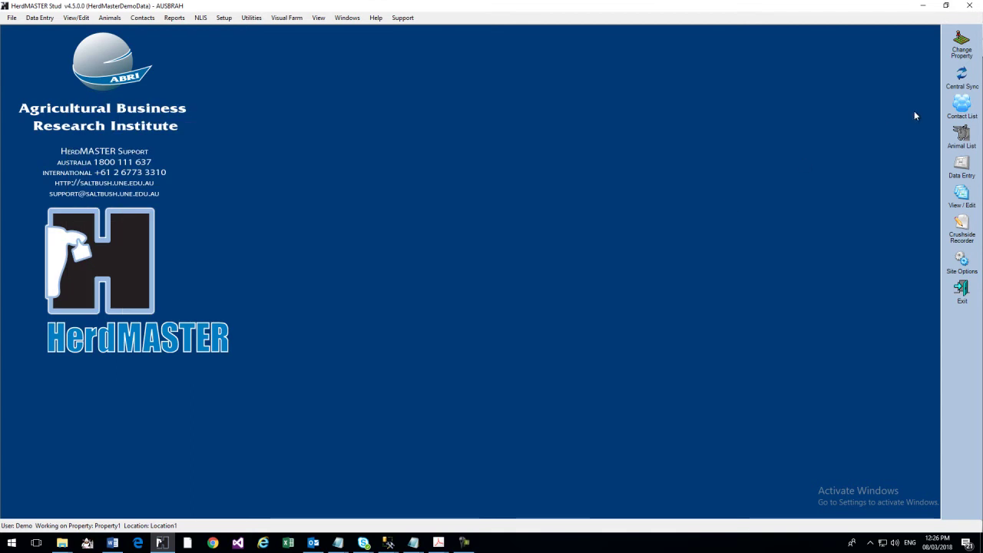
Search the animal list tags for "us", review the details of USA 6801 and its sire USA 012, and close the list
click(963, 135)
text(ues)
key(BackSpace)
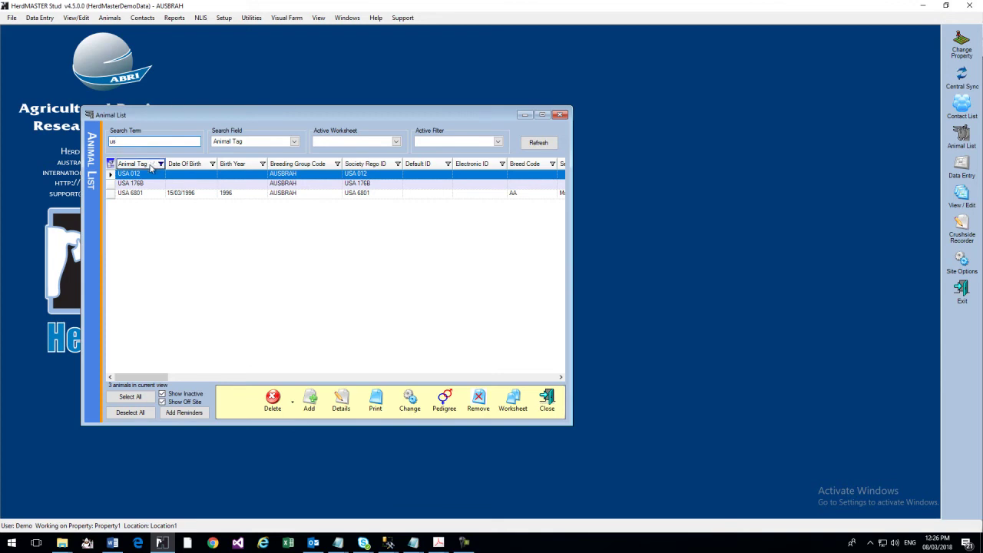
click(149, 196)
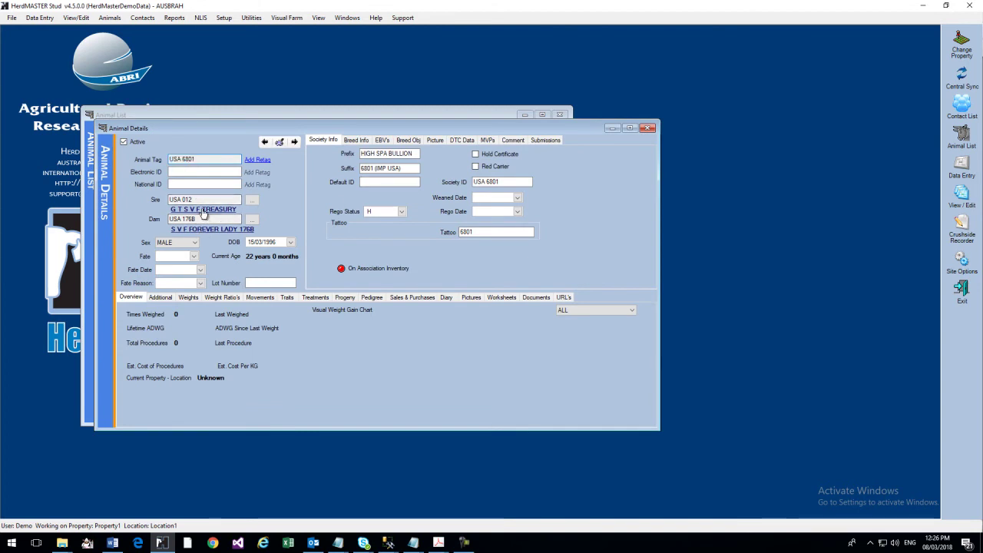
click(203, 211)
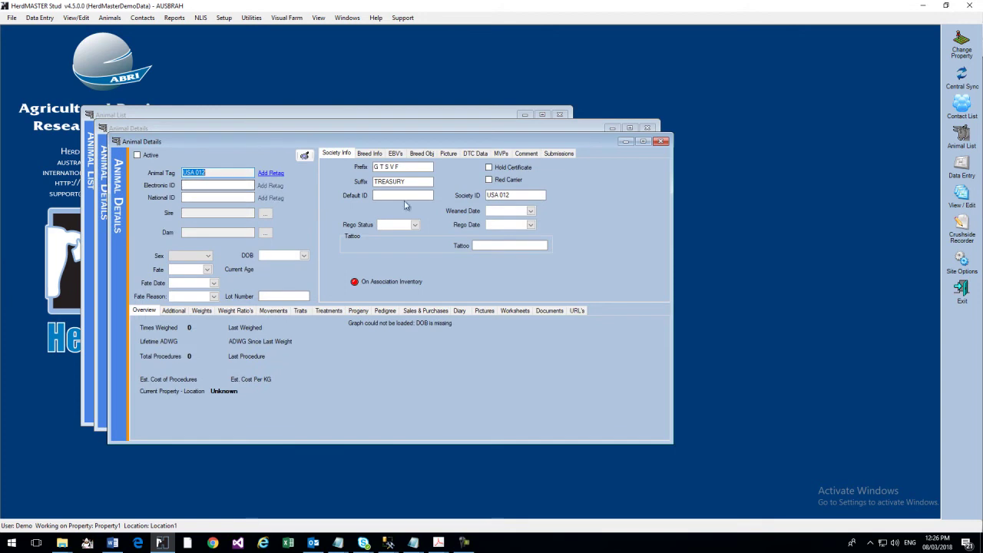
click(661, 141)
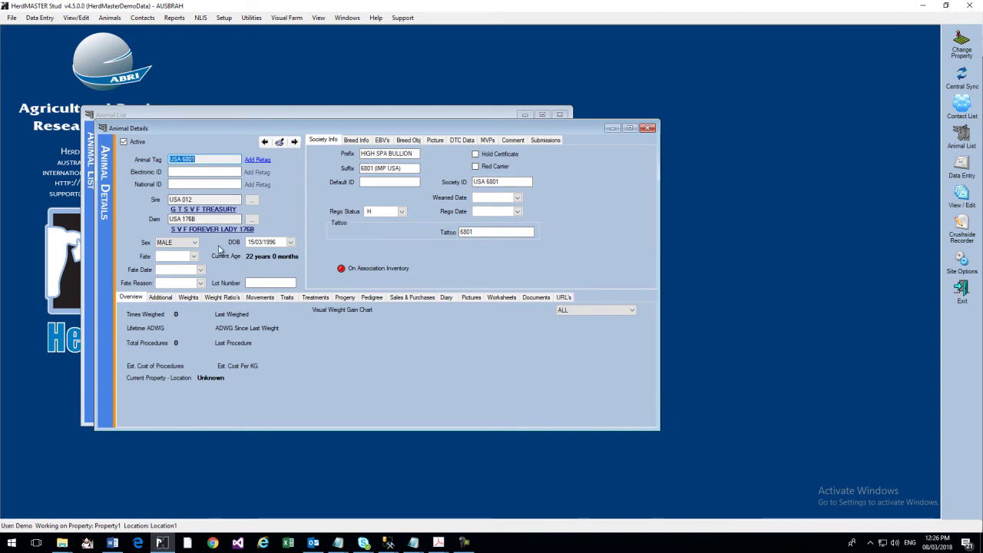
click(649, 129)
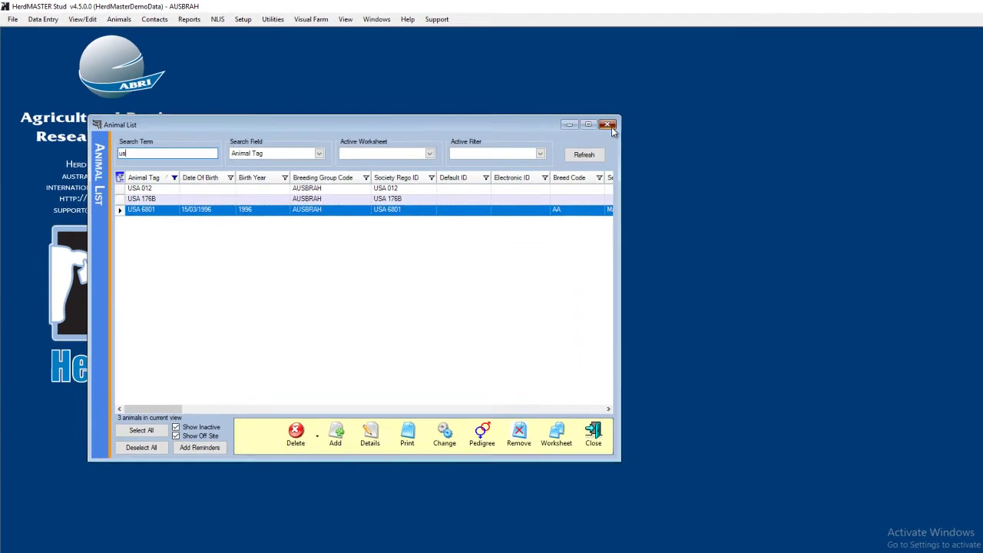
click(605, 126)
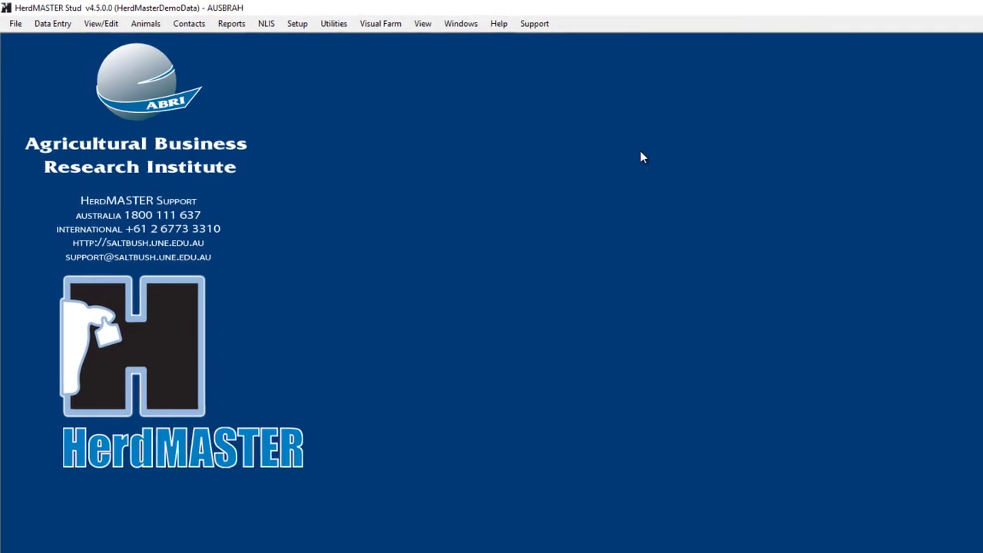
Find sire USA 6801 in the Semen Inventory by searching tags for "usa" and add semen batch X43542 to it
click(100, 23)
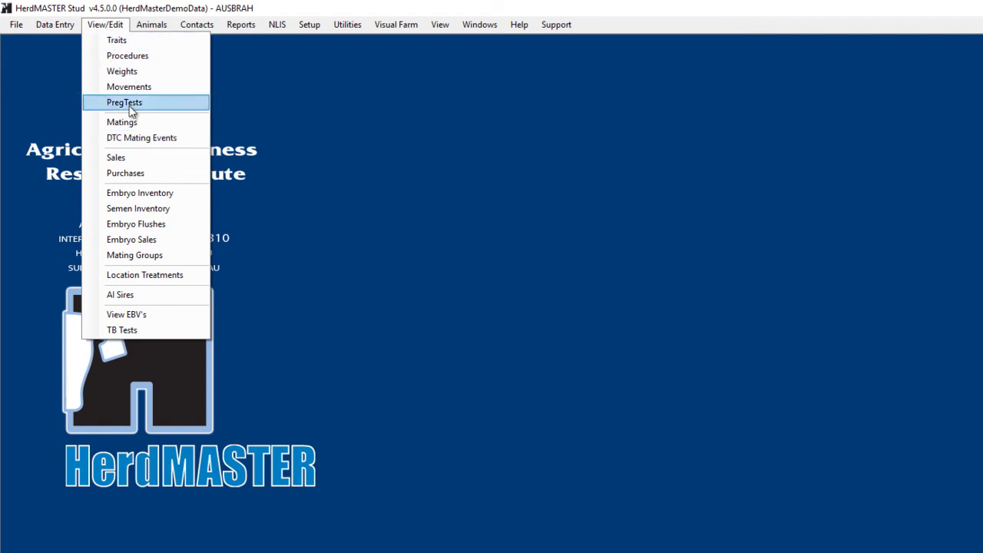
click(142, 211)
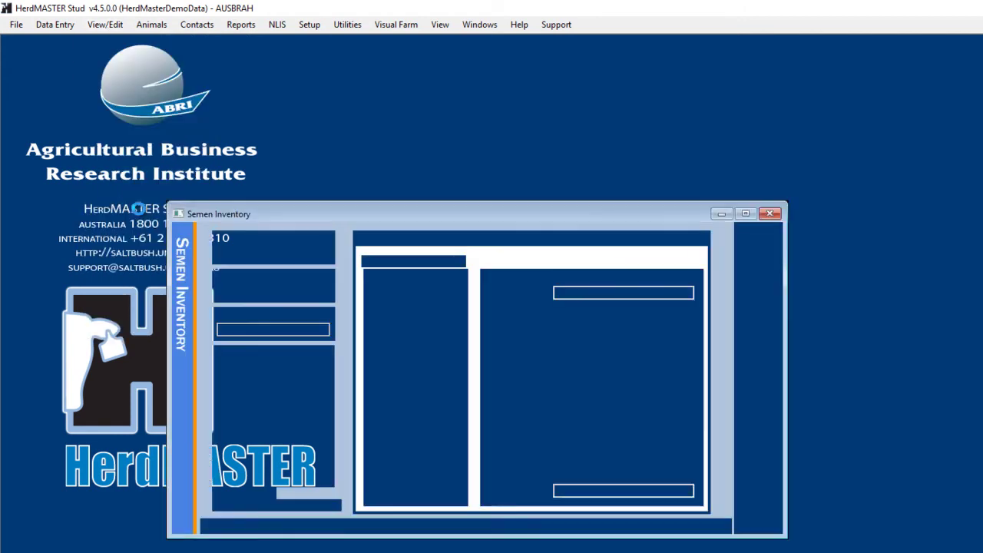
click(253, 330)
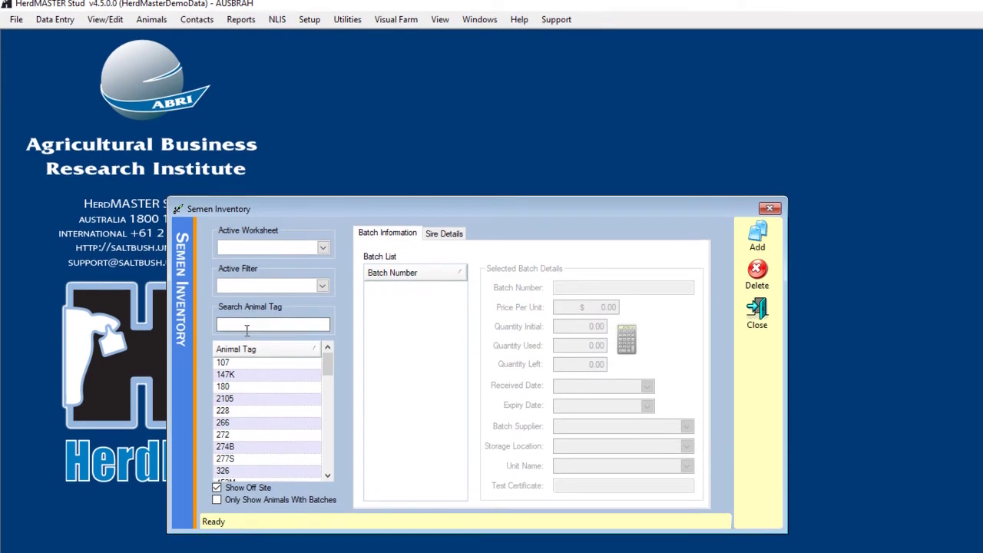
text(usa)
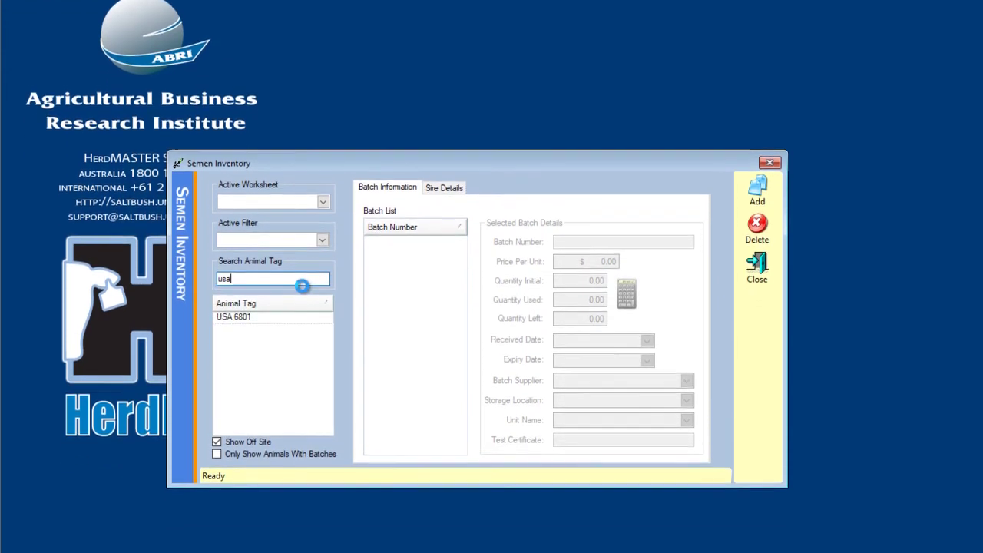
click(276, 348)
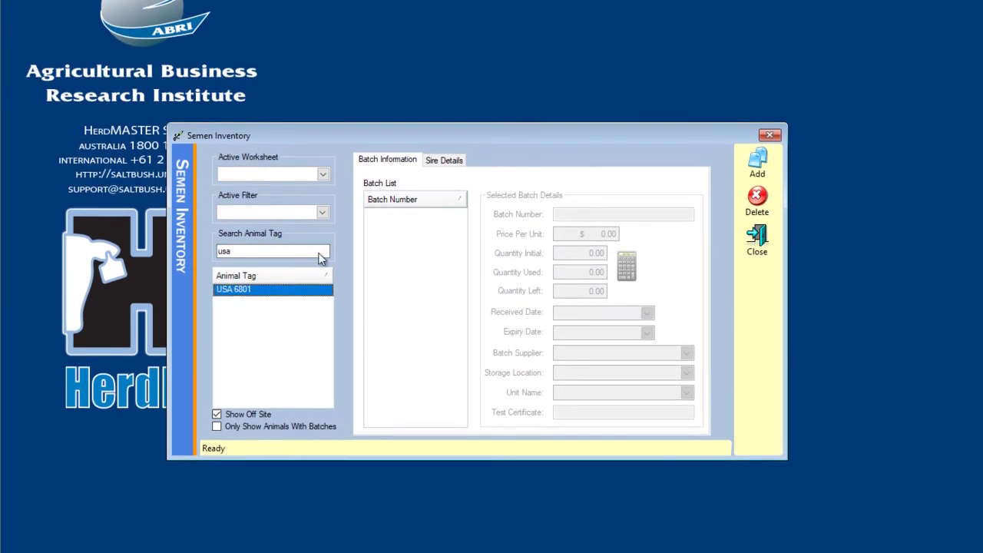
click(763, 161)
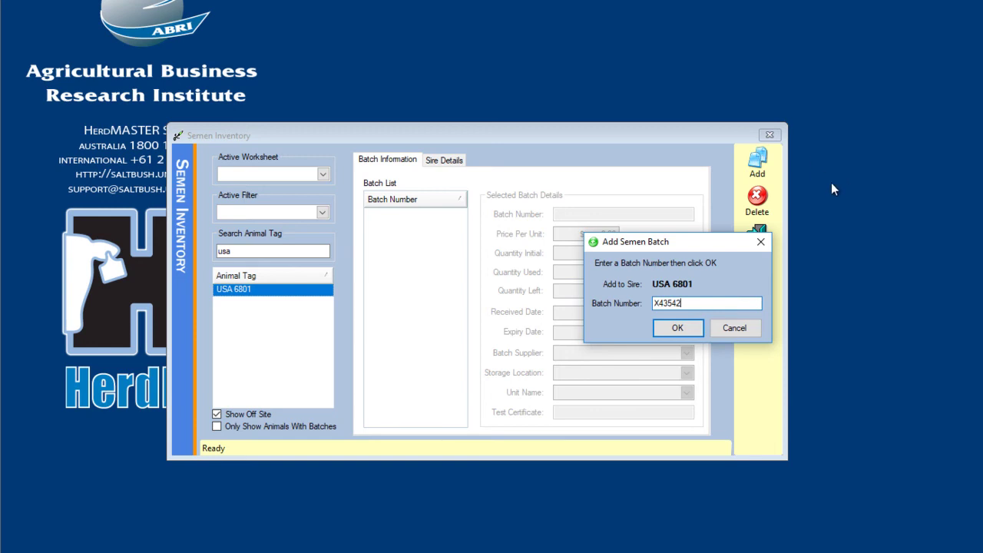
click(673, 325)
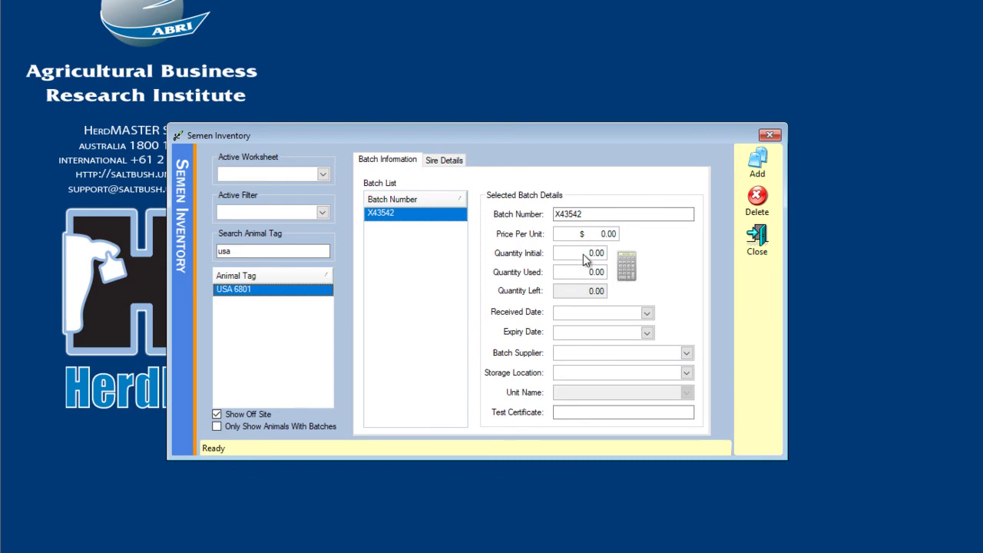
Use the batch calculator to price batch X43542 with a total price of $1,500.00 for 10 units
click(623, 269)
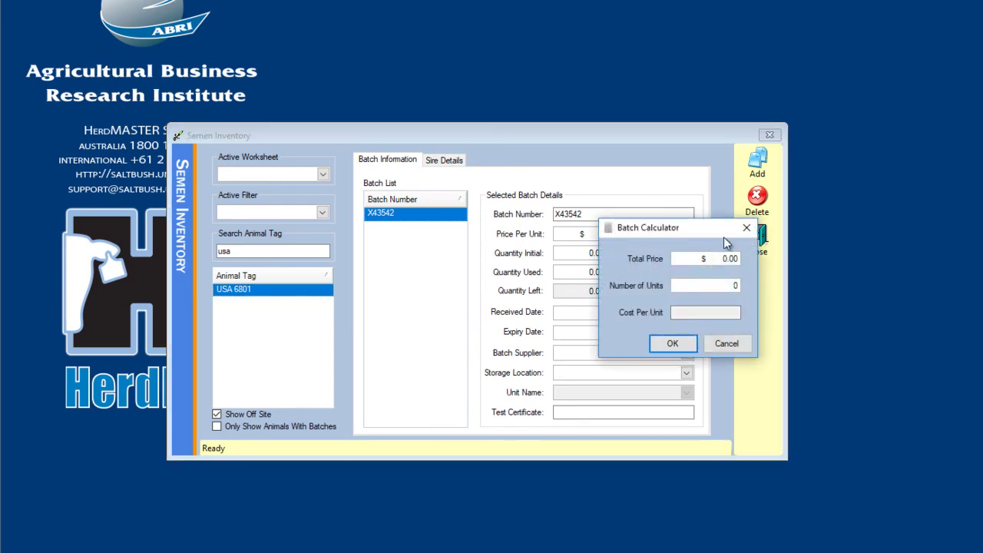
click(745, 227)
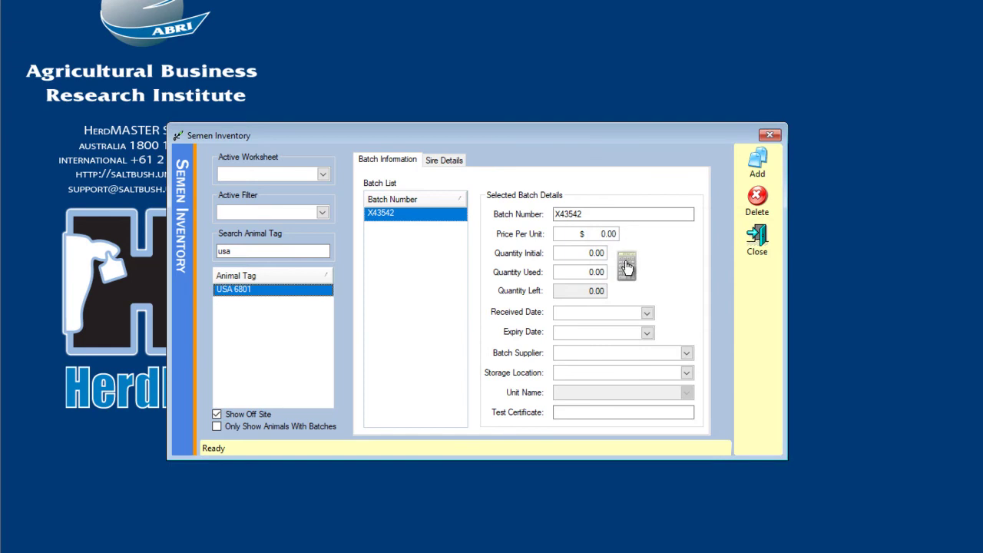
click(626, 266)
drag(720, 261, 737, 263)
text(1500)
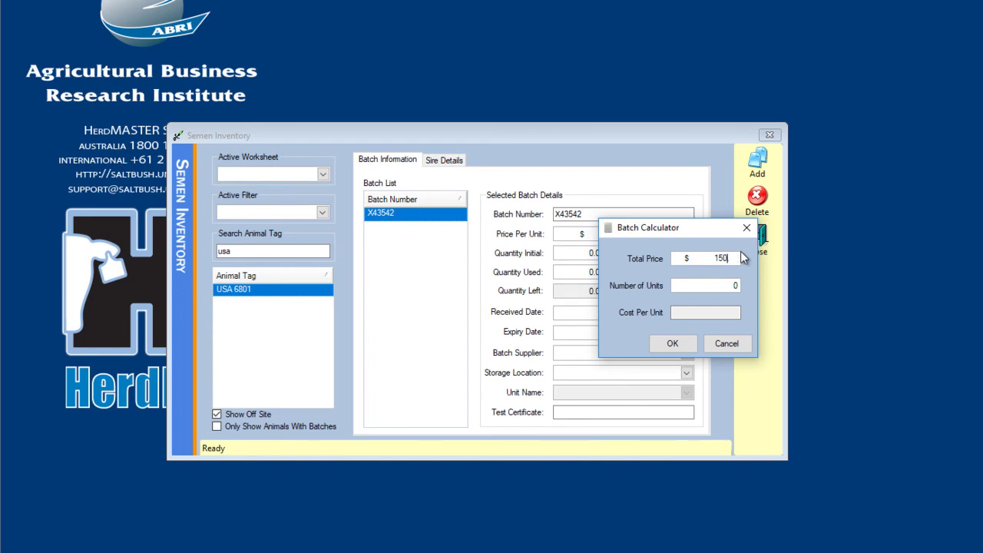
key(Tab)
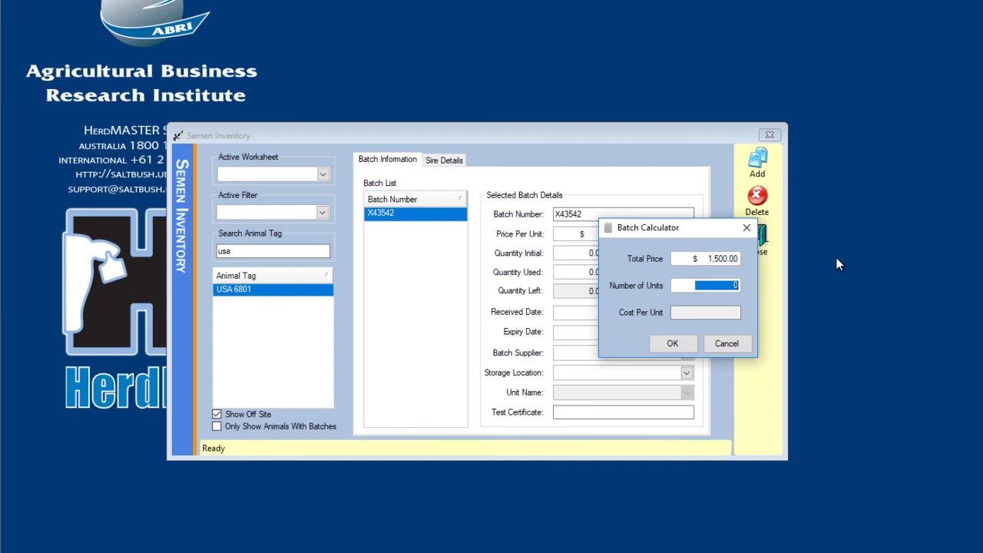
text(50)
key(BackSpace)
key(BackSpace)
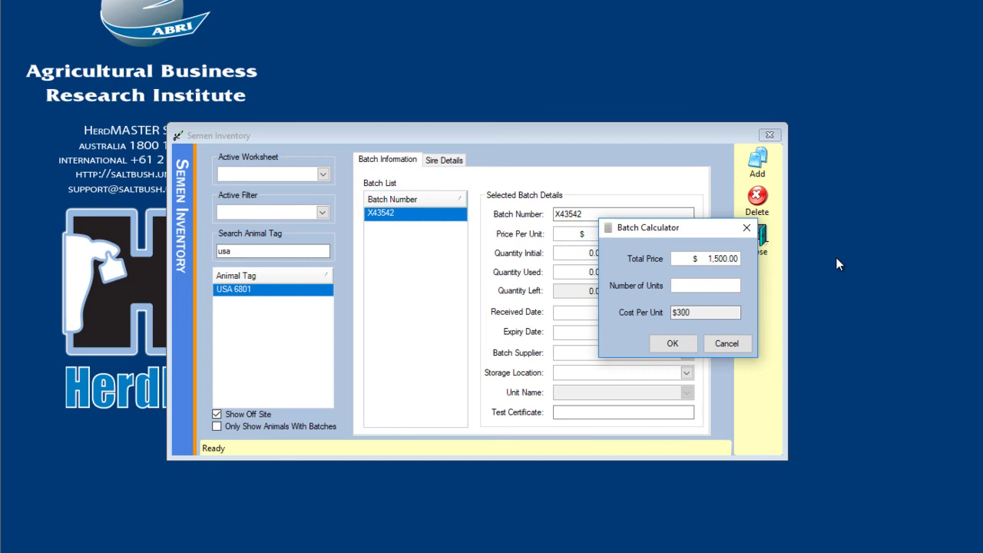
text(15)
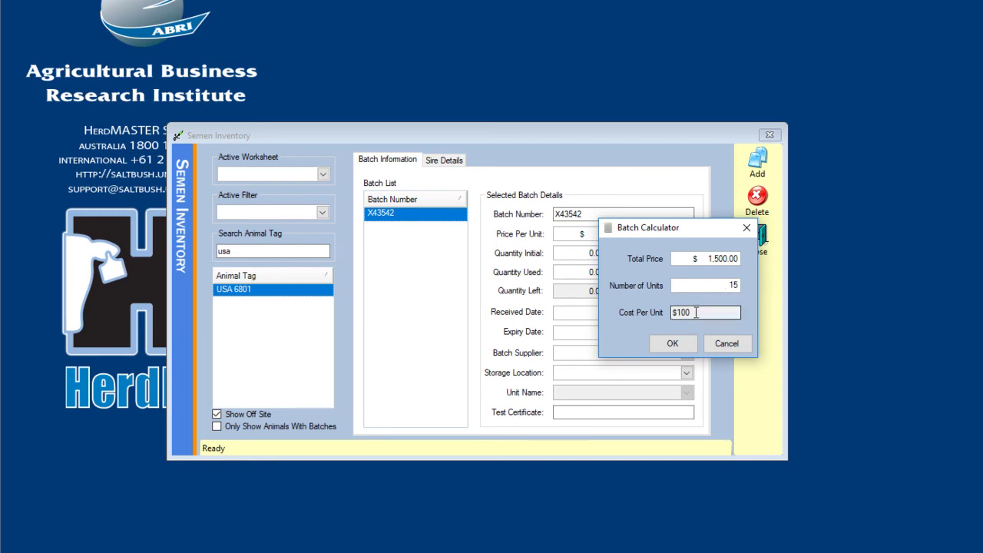
key(BackSpace)
text(0)
click(672, 344)
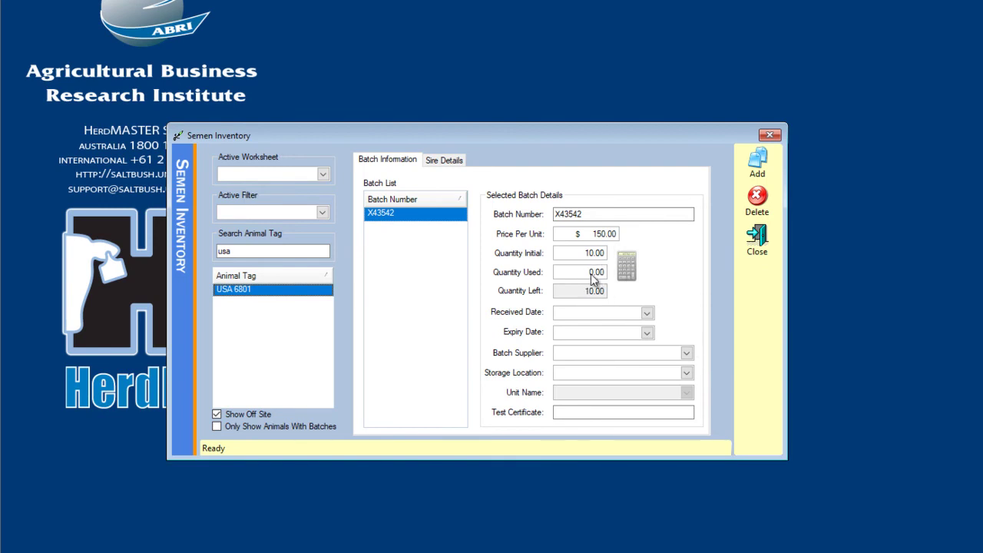
Look through the supplier, storage location and test certificate fields of batch X43542 without entering any values
click(575, 356)
click(576, 357)
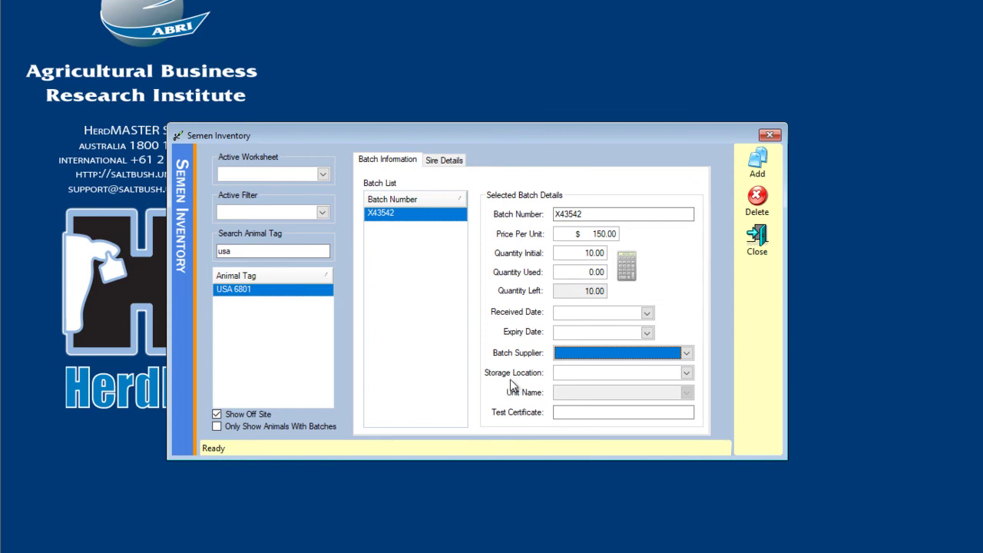
click(576, 374)
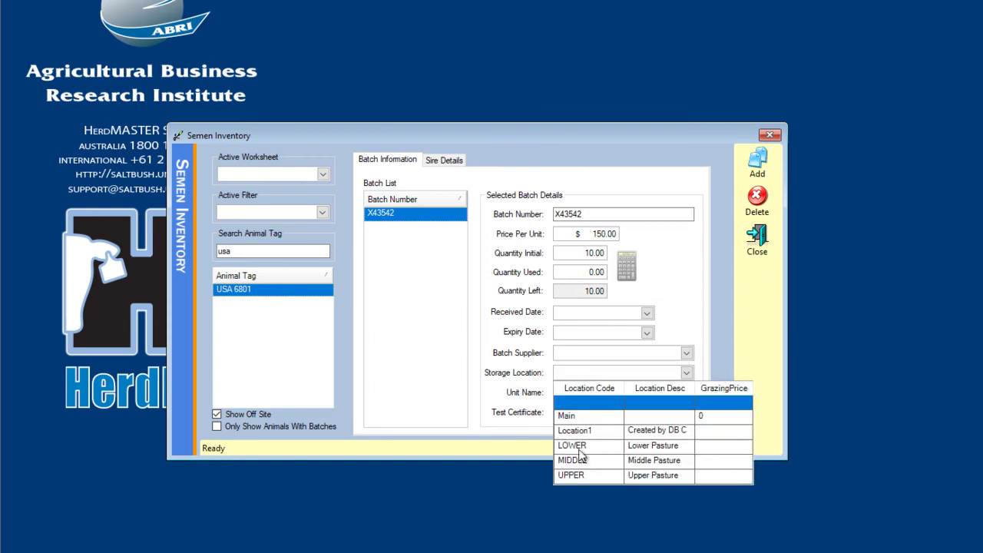
click(584, 374)
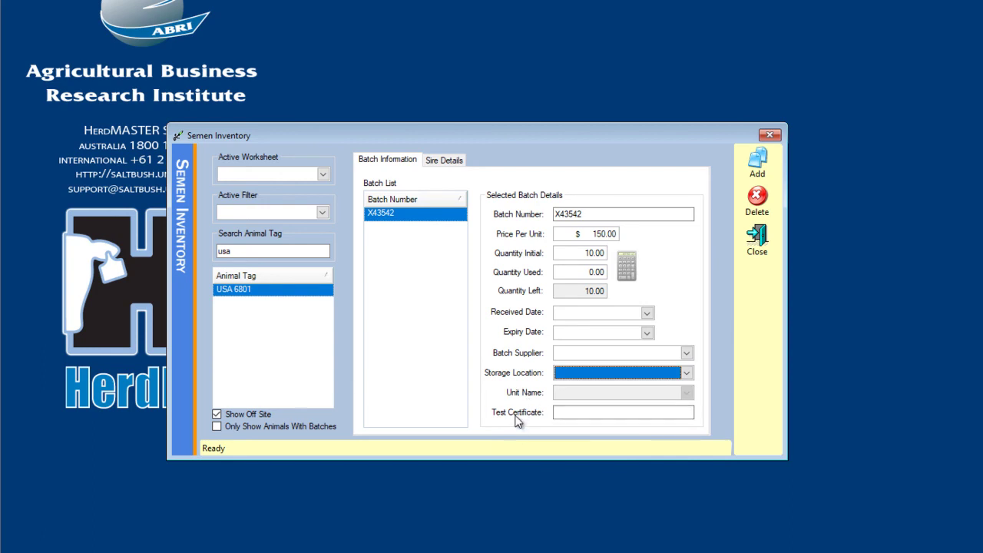
click(569, 412)
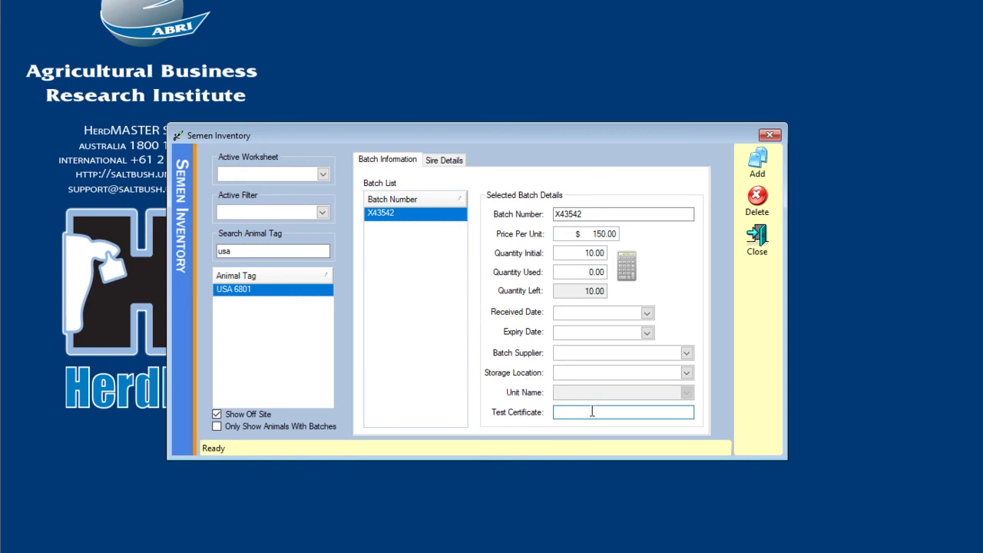
Review the sire details of USA 6801, return to the batch information and close the Semen Inventory
click(430, 163)
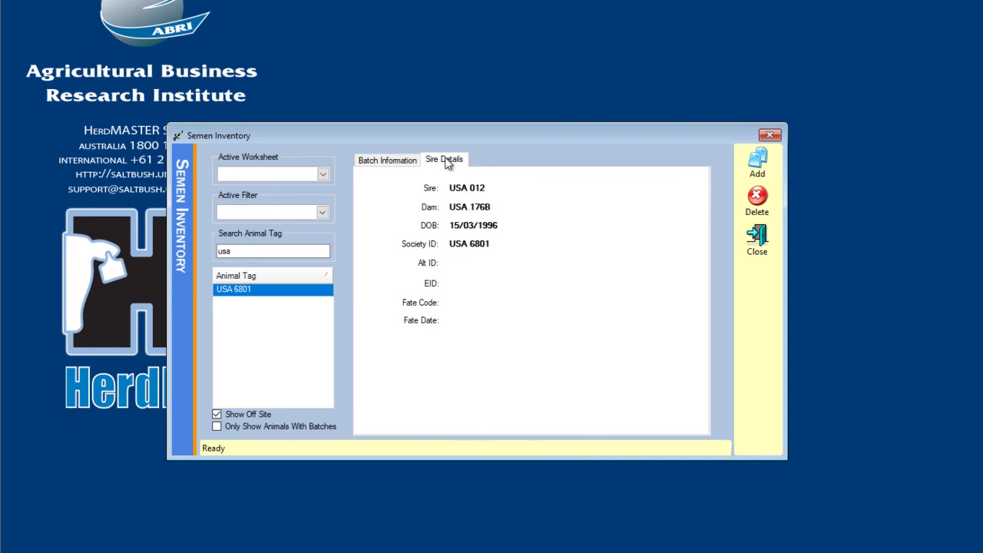
click(415, 164)
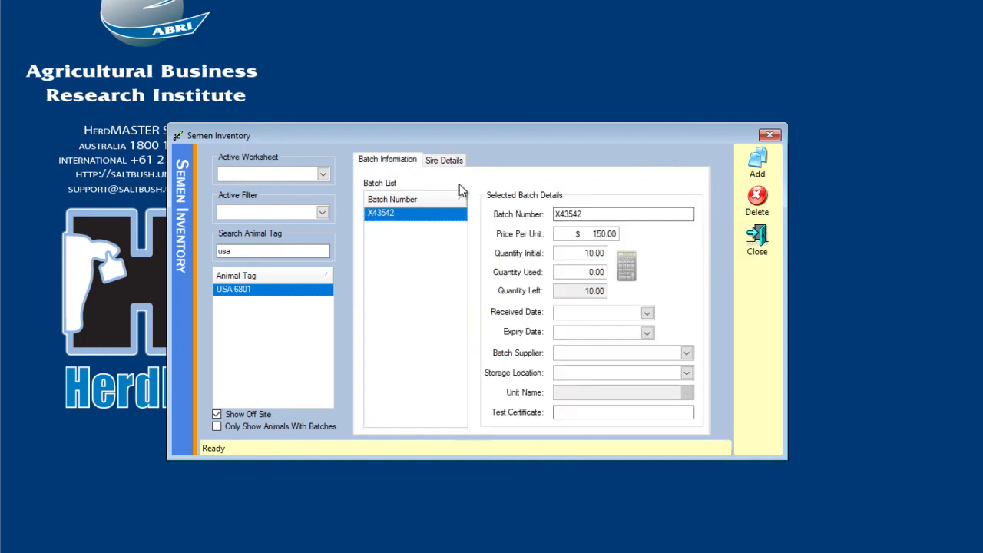
click(758, 240)
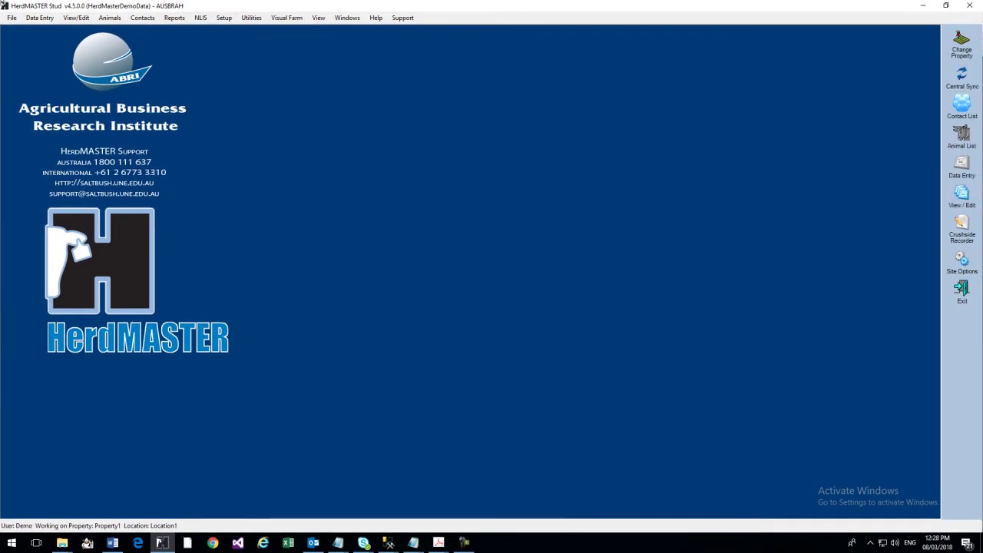
Create a multi-sire group with the animal tag Multi2017, leaving its society ID blank
click(112, 18)
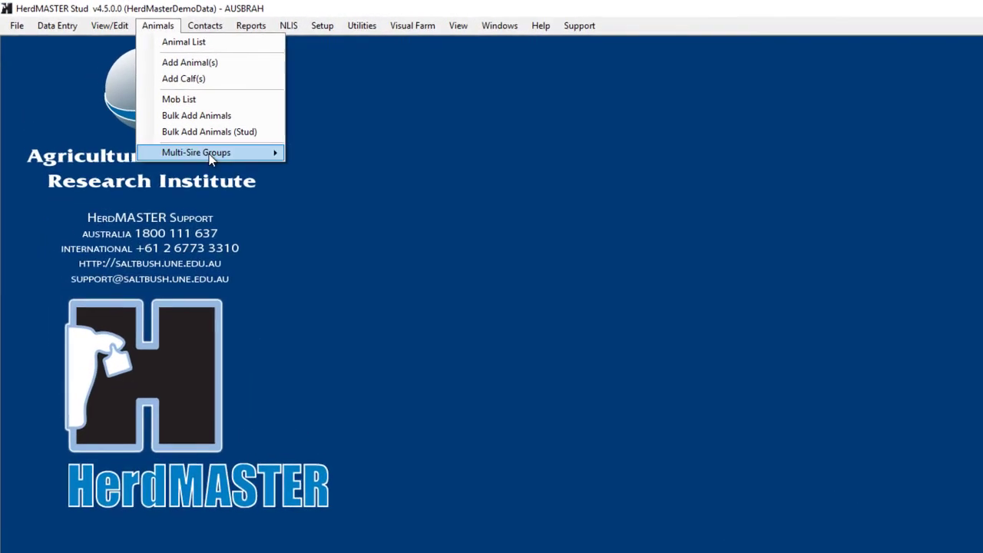
mouse_move(196, 143)
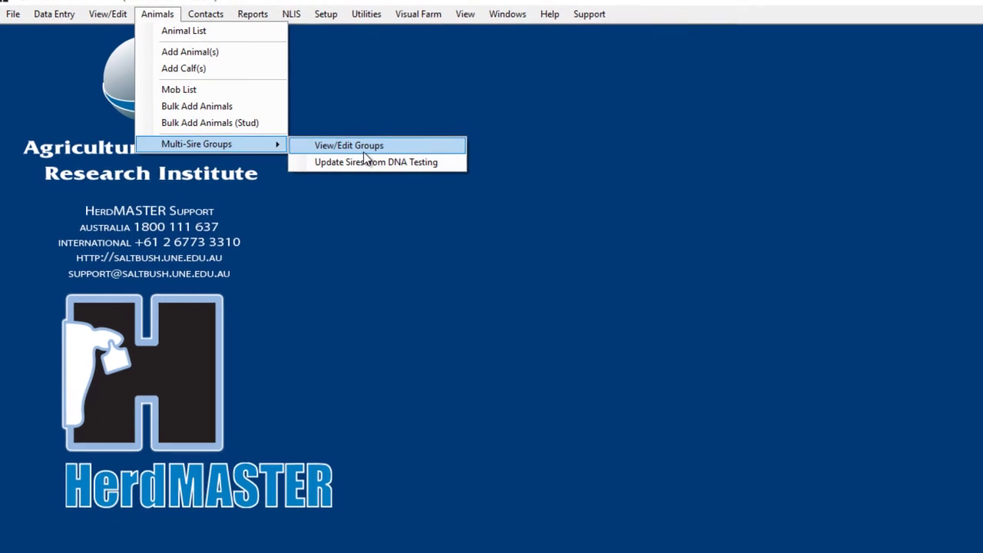
click(362, 137)
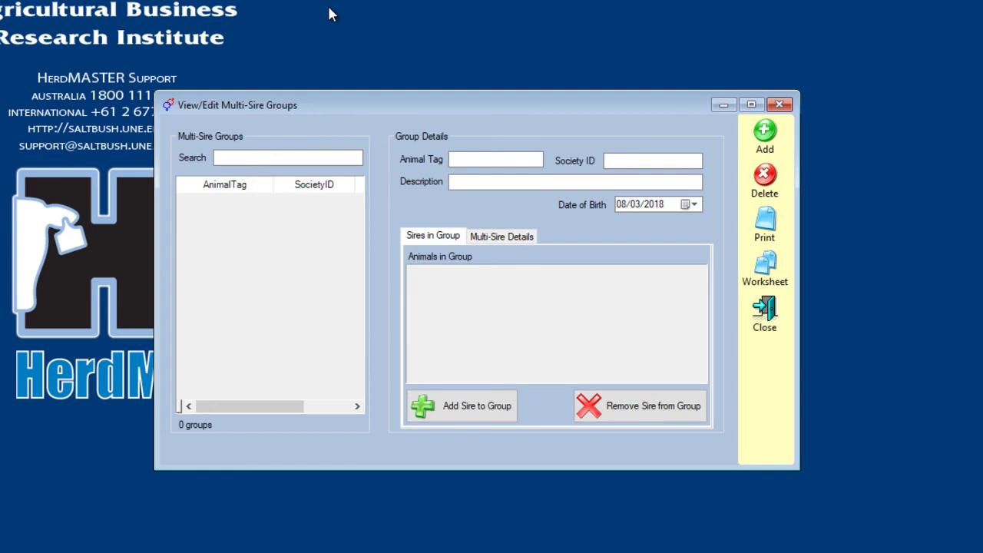
click(768, 137)
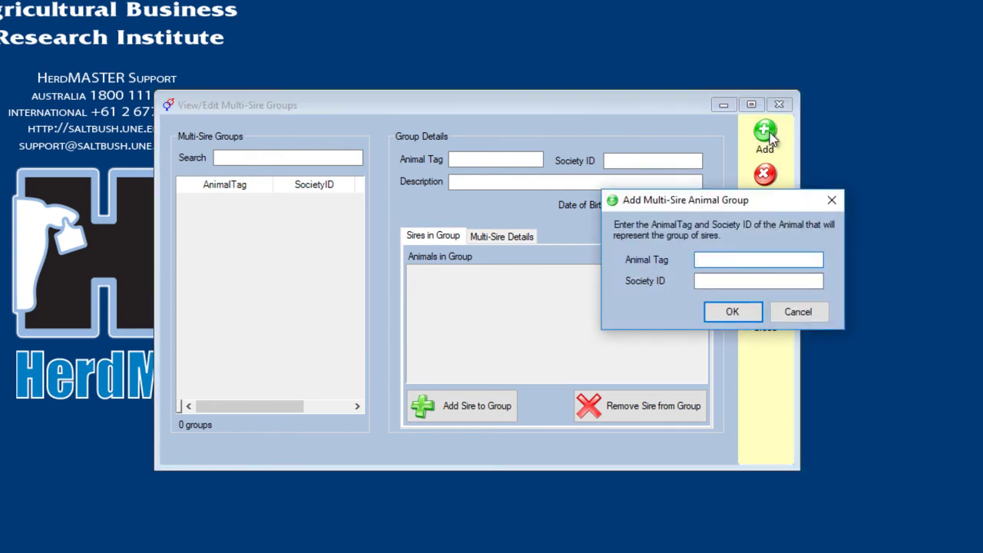
text(Multi-2017)
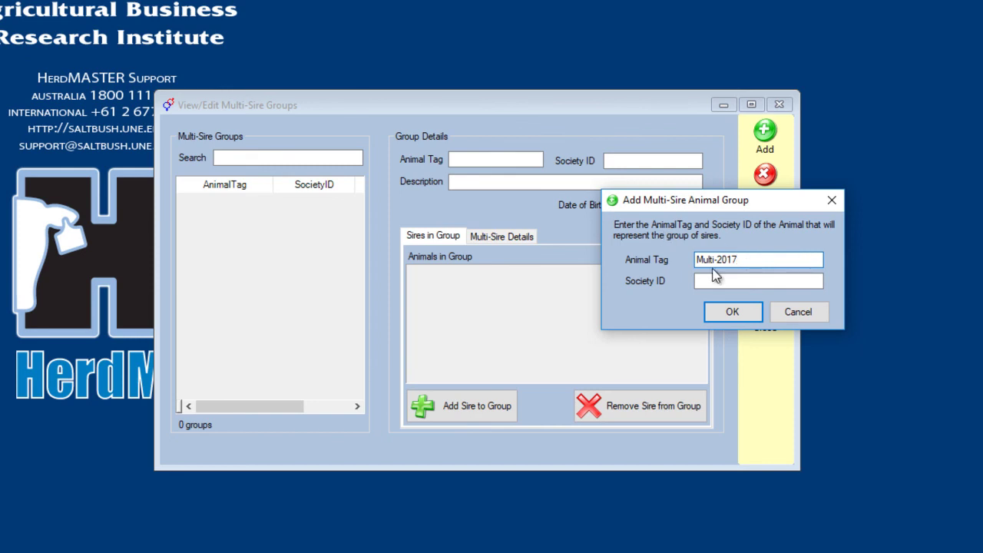
key(Left)
key(Left)
key(Left)
key(Left)
key(BackSpace)
click(715, 280)
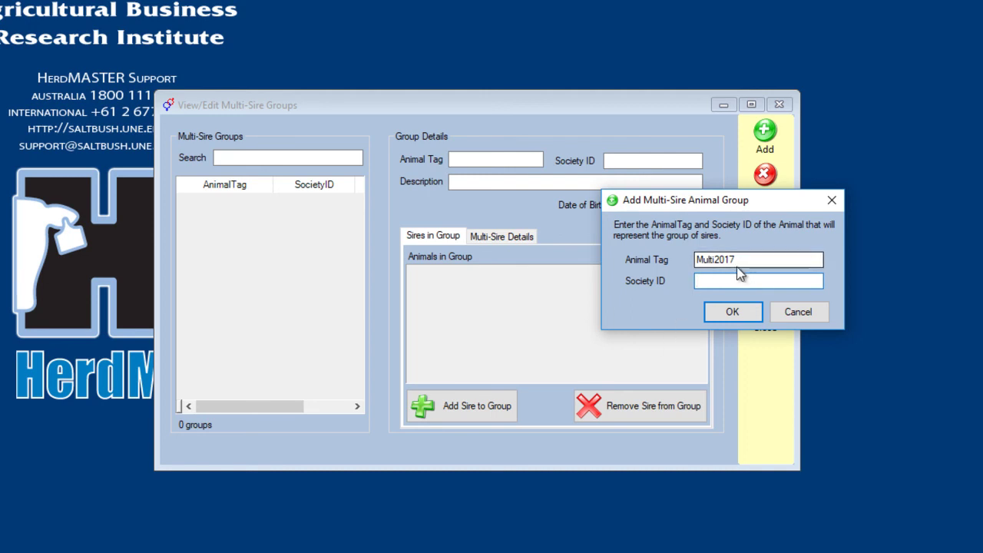
click(741, 311)
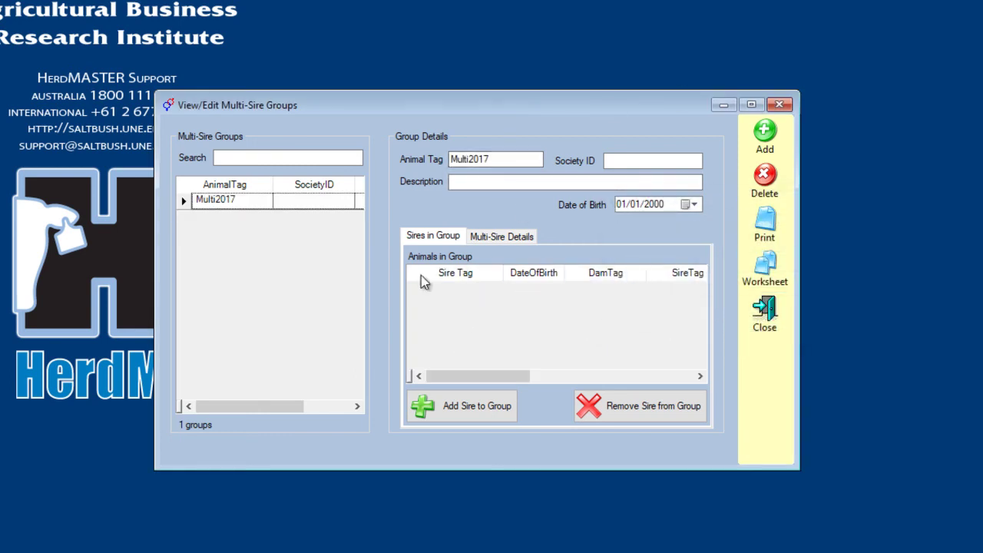
Add sires 107, 228 and A033 to the Multi2017 group, hiding inactive animals from the selection list after the first sire
mouse_move(472, 375)
mouse_down()
mouse_move(622, 375)
mouse_move(467, 375)
mouse_up()
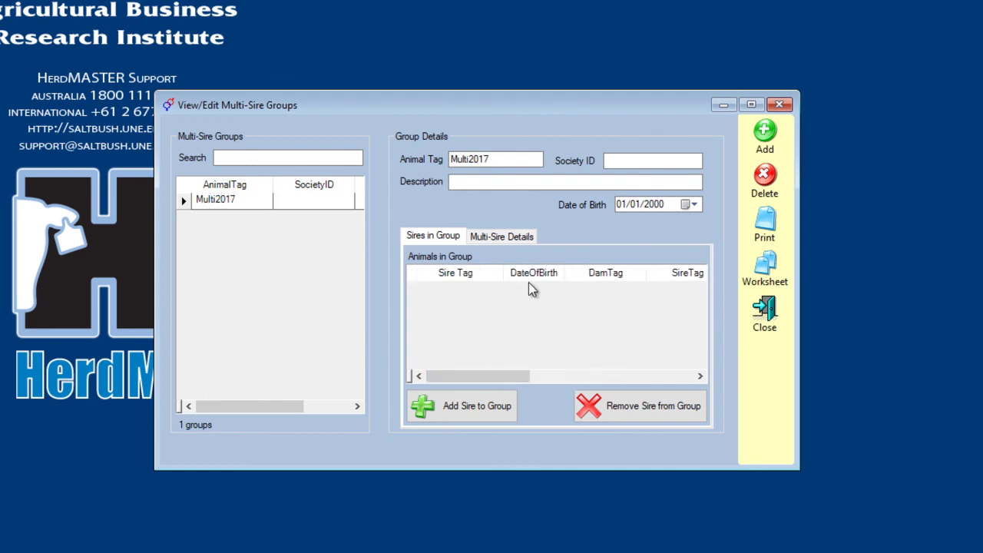
click(207, 201)
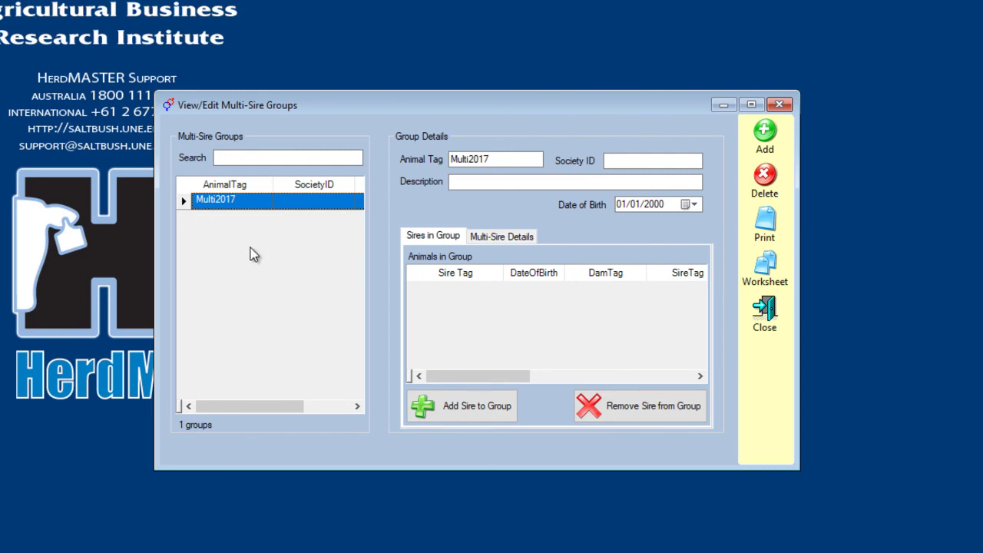
click(462, 416)
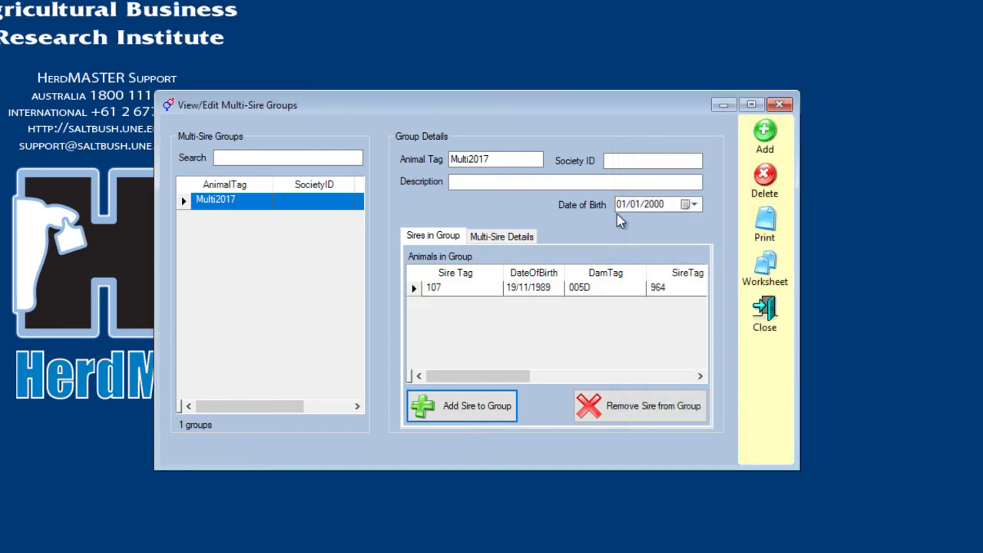
click(477, 413)
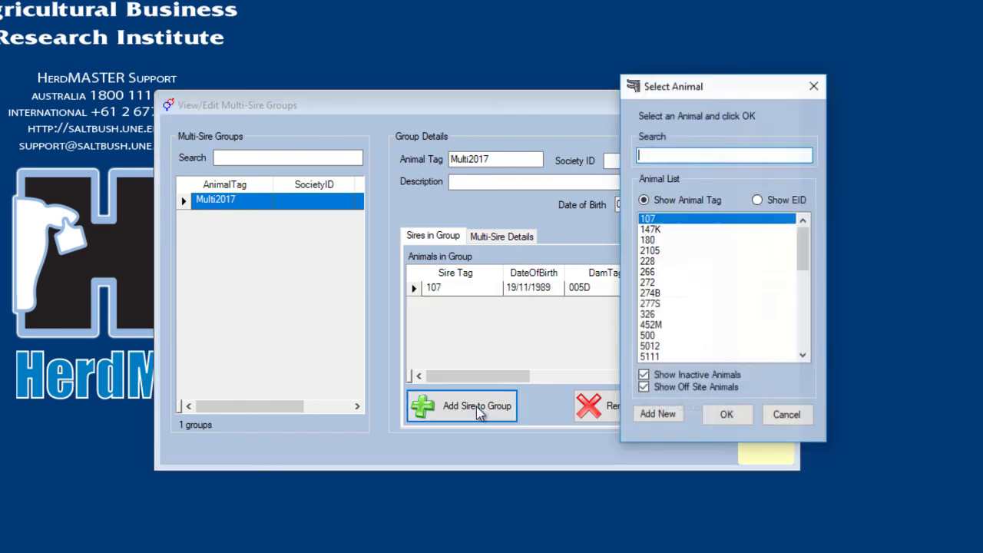
click(682, 377)
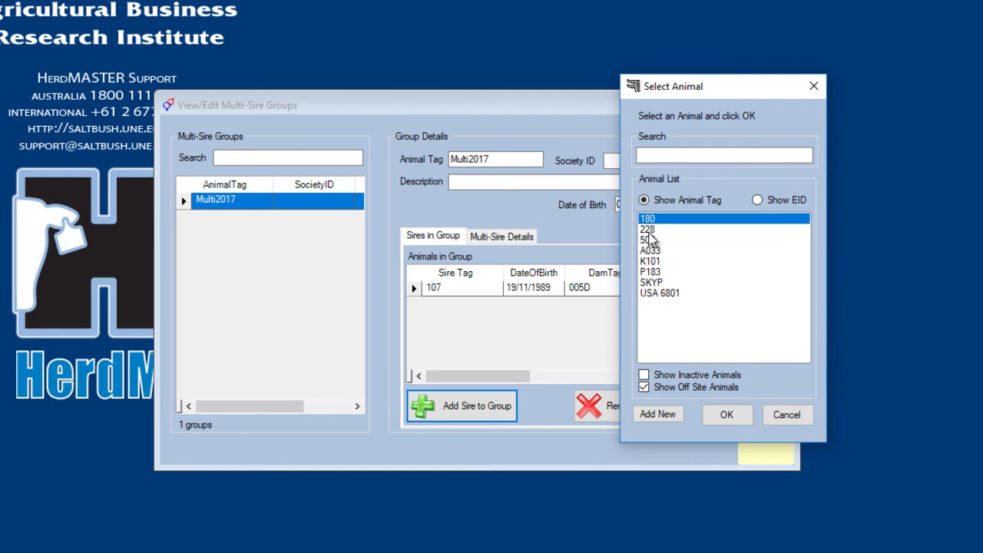
click(649, 230)
click(727, 415)
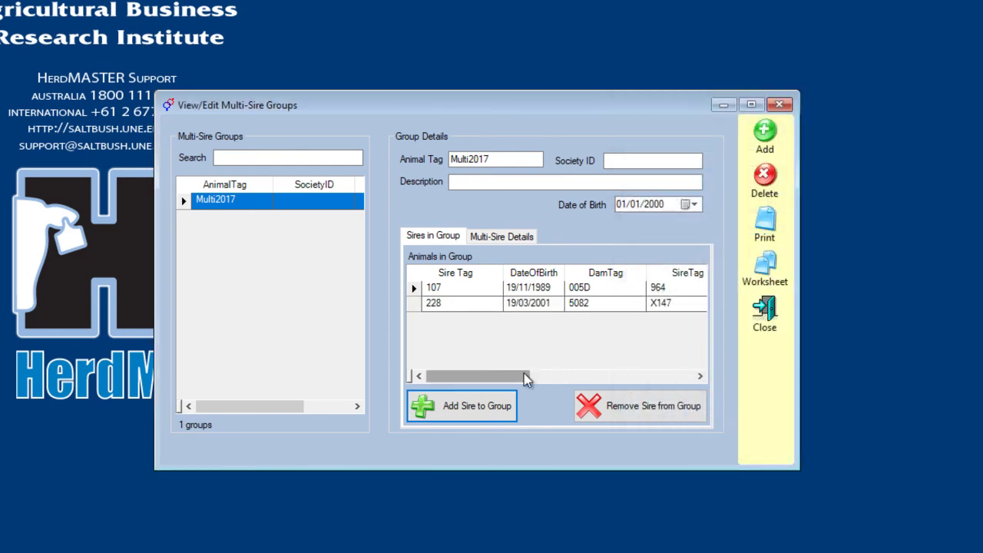
click(498, 414)
click(655, 252)
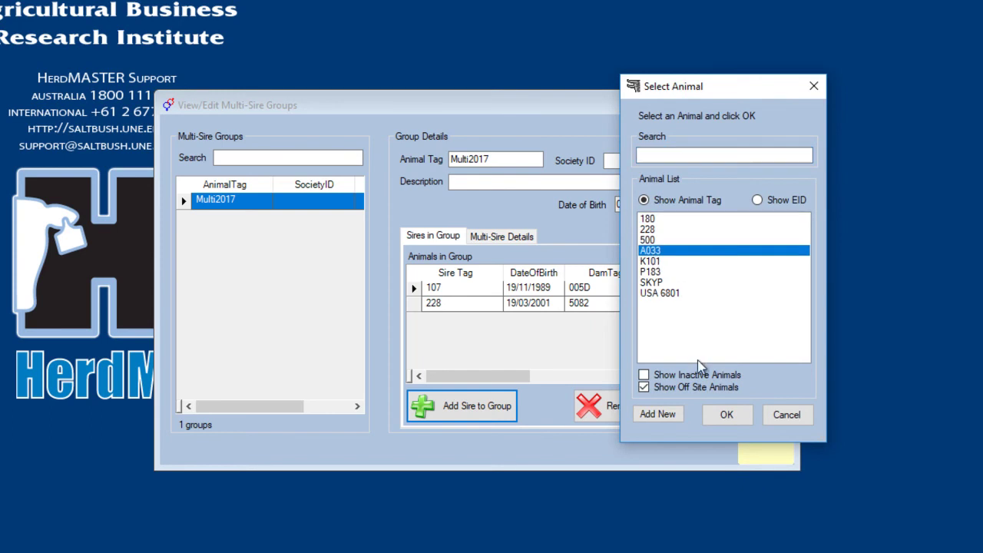
click(725, 418)
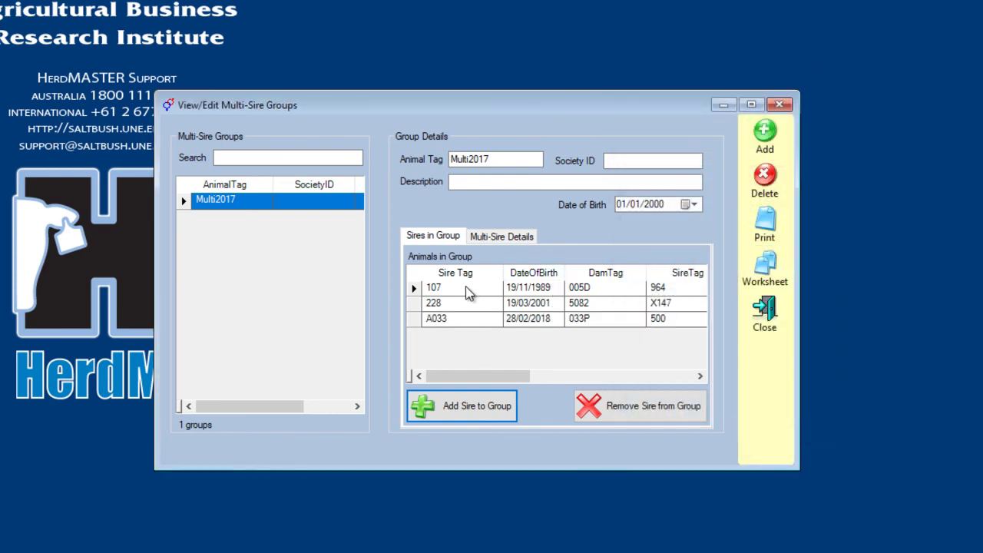
Remove sire 107 from the Multi2017 group and add sire 500 in its place
click(415, 287)
click(584, 405)
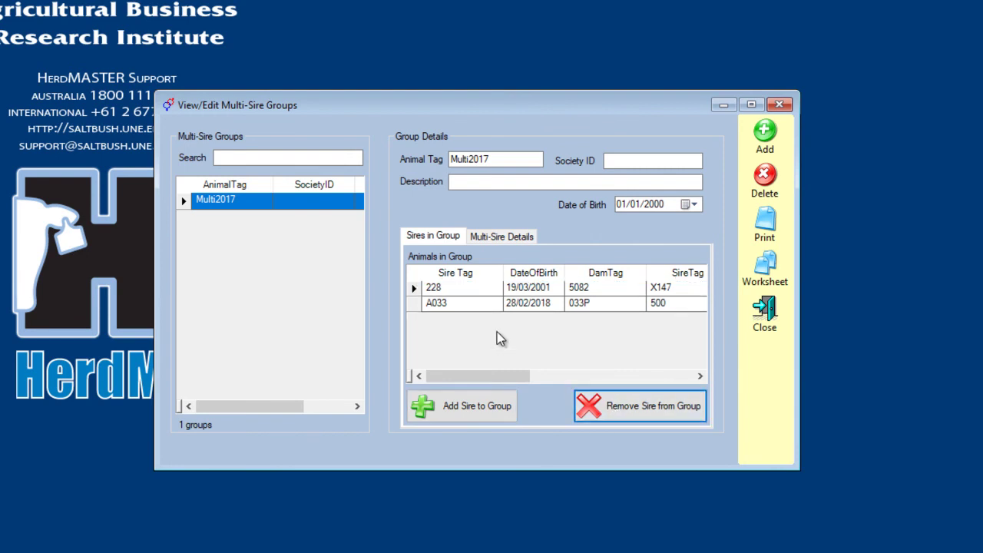
click(501, 407)
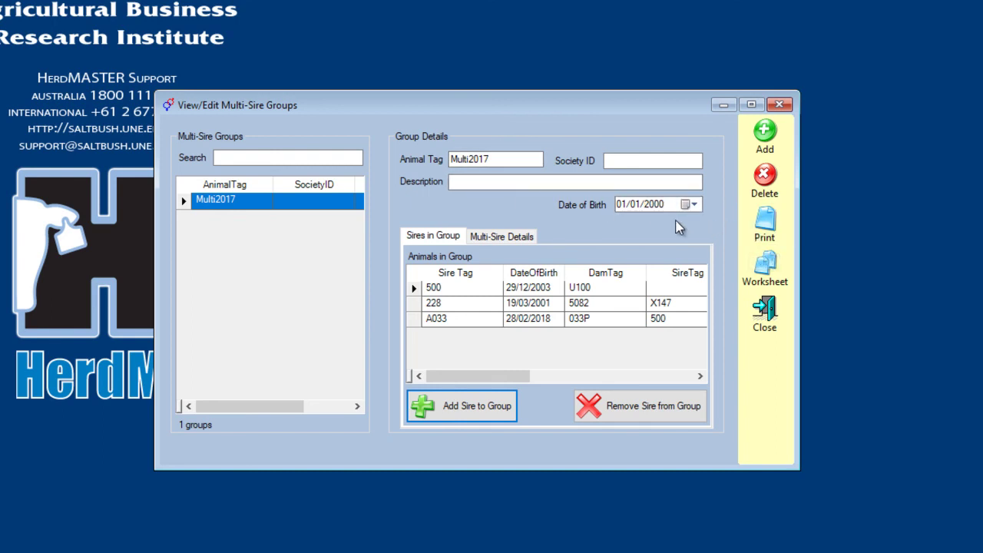
Preview the printable Multi-Sire Group Details report, look over its e-mail and export format options, and close it without saving
click(774, 227)
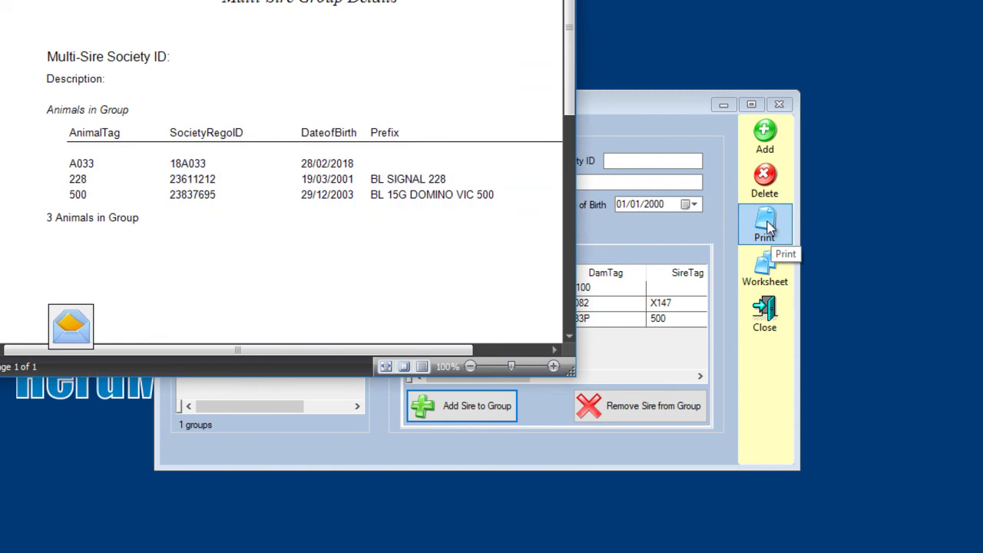
click(86, 324)
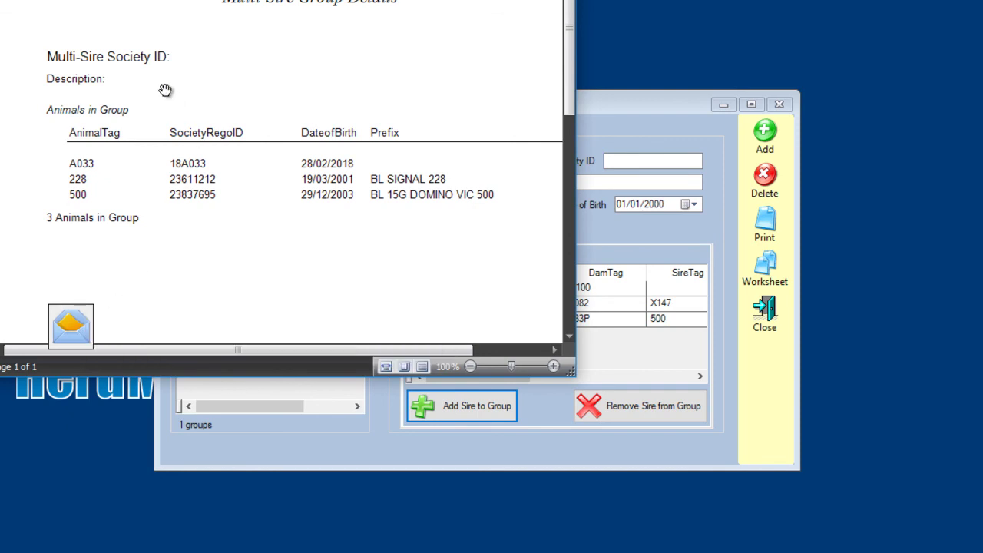
click(44, 0)
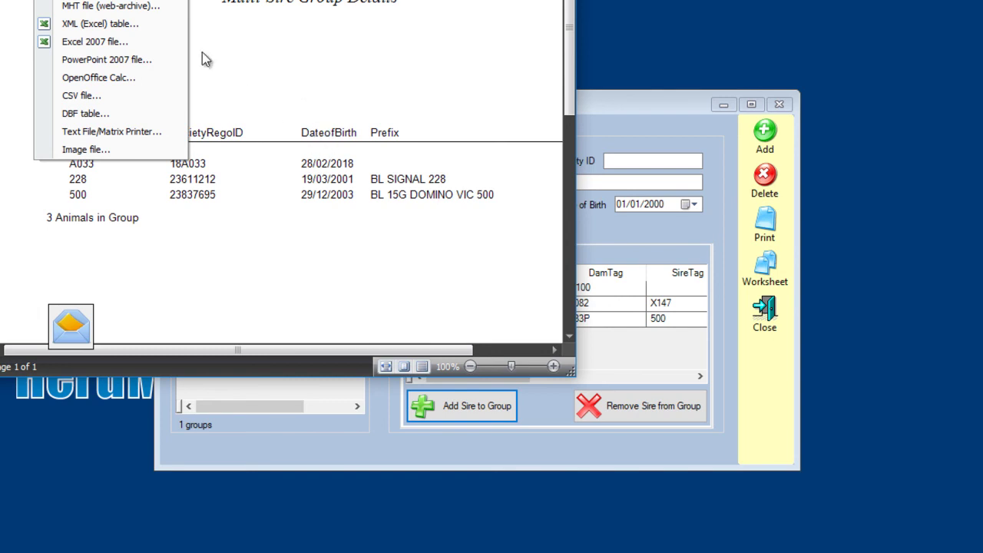
click(270, 174)
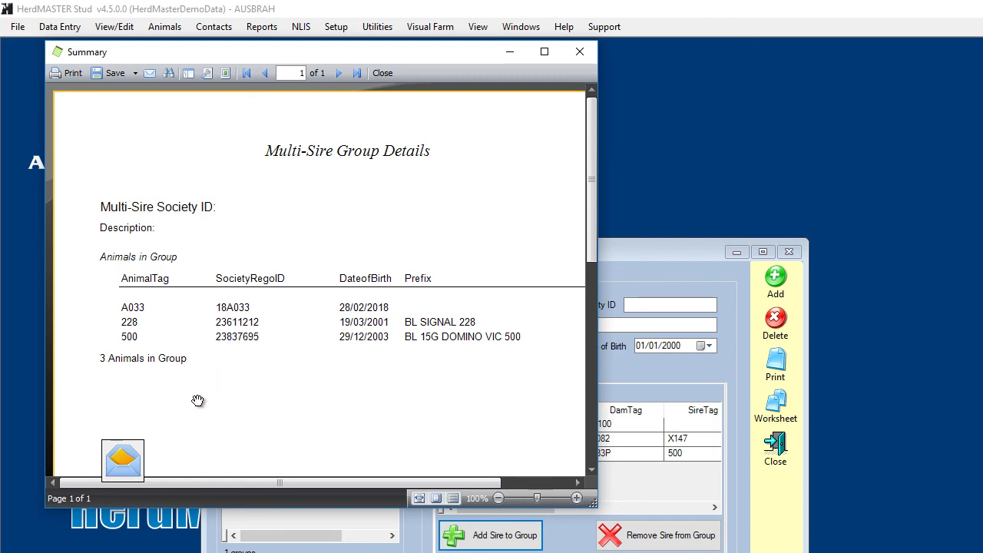
click(581, 53)
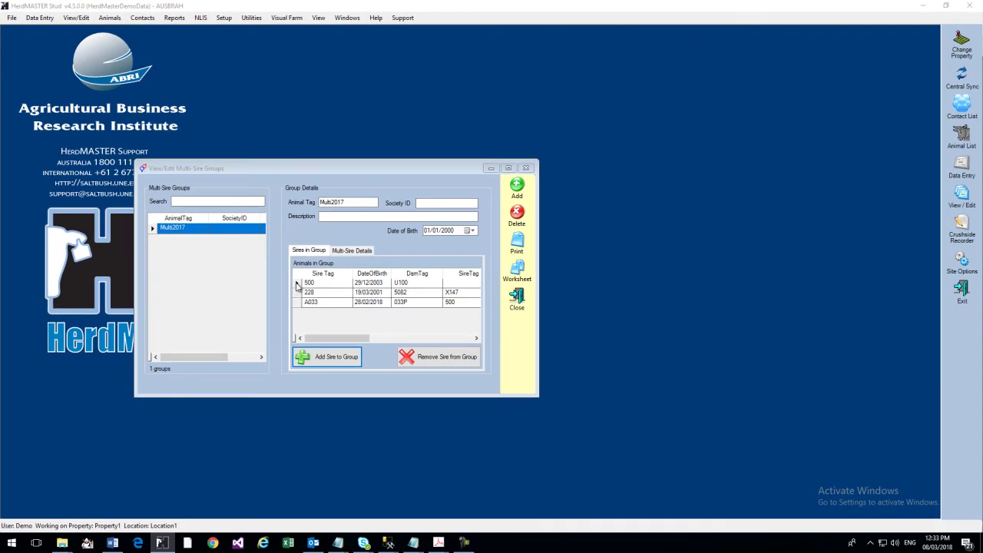
Select all three sires in the group, review the grade, breed code and breed percentage fields, and close the multi-sire groups window
drag(296, 286, 296, 302)
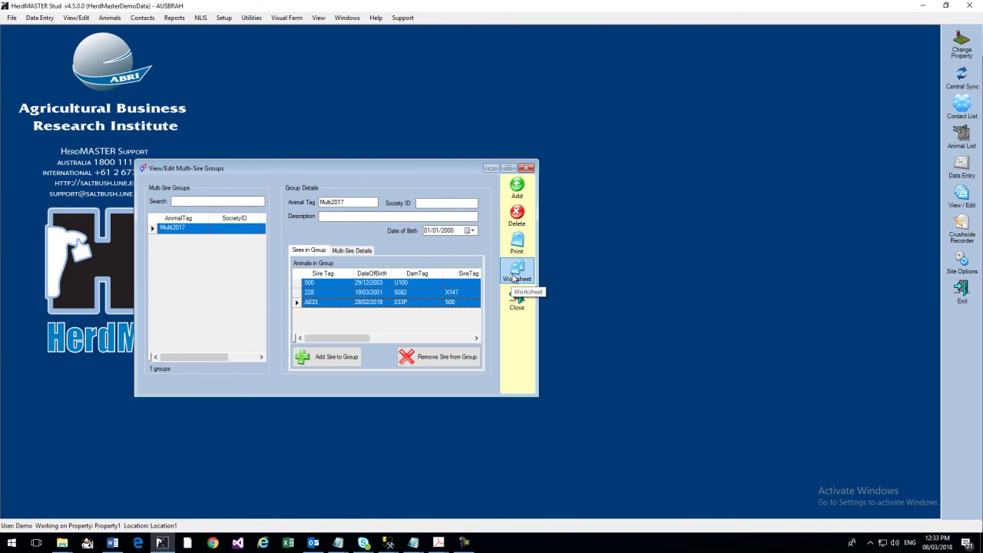
click(369, 250)
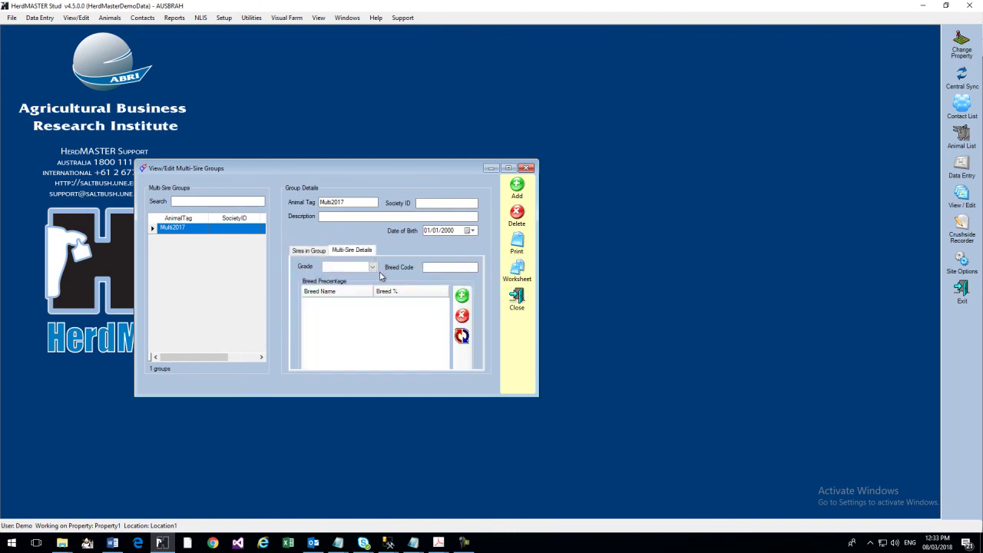
click(373, 268)
click(377, 274)
click(311, 251)
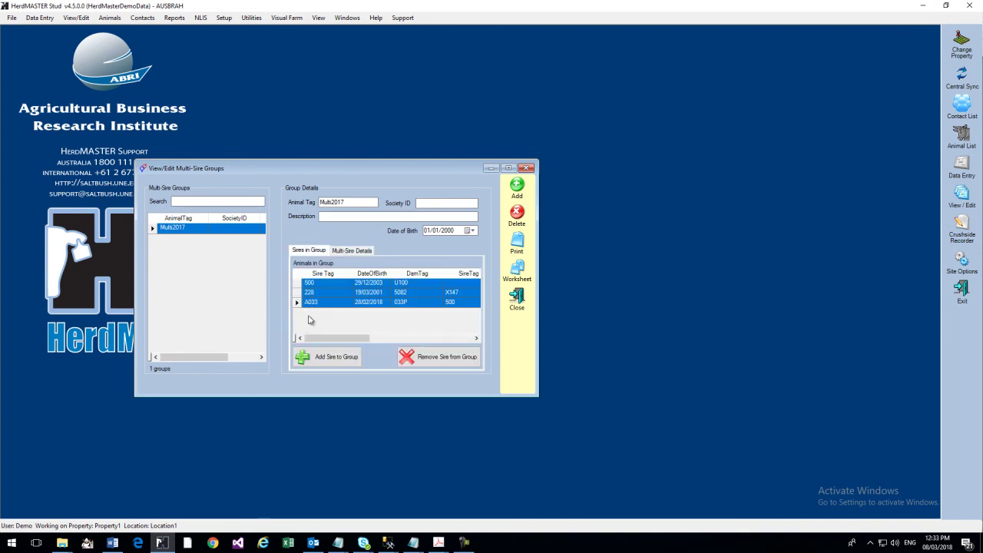
click(352, 251)
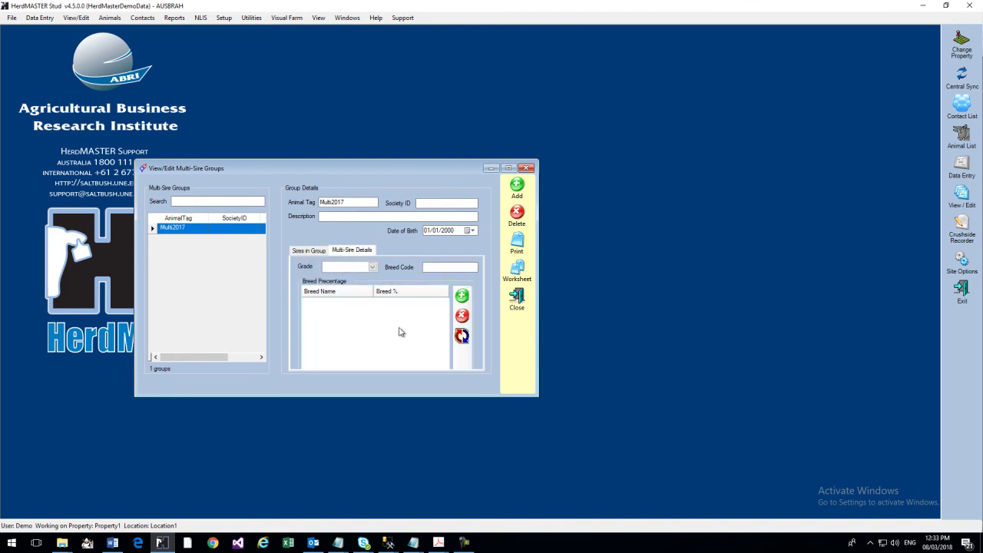
click(312, 251)
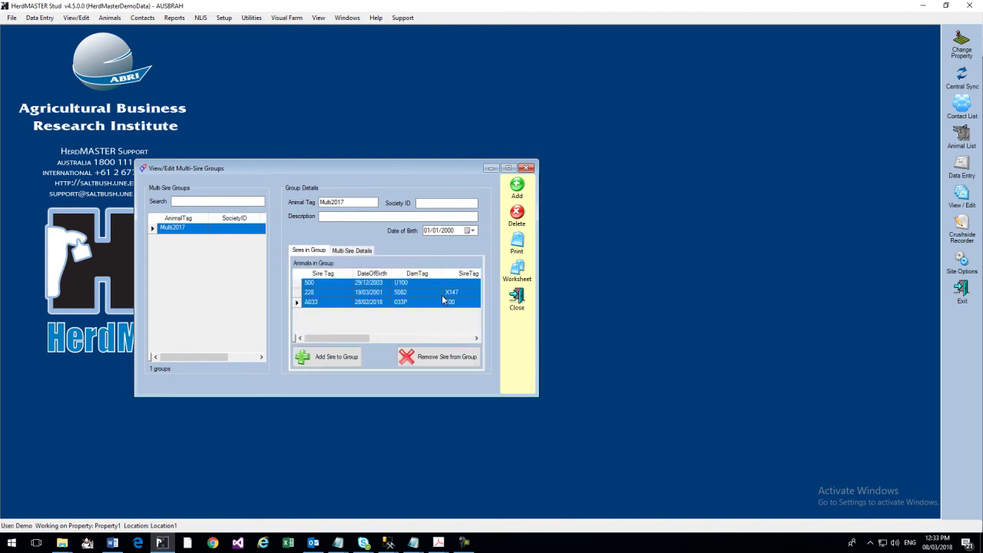
click(521, 302)
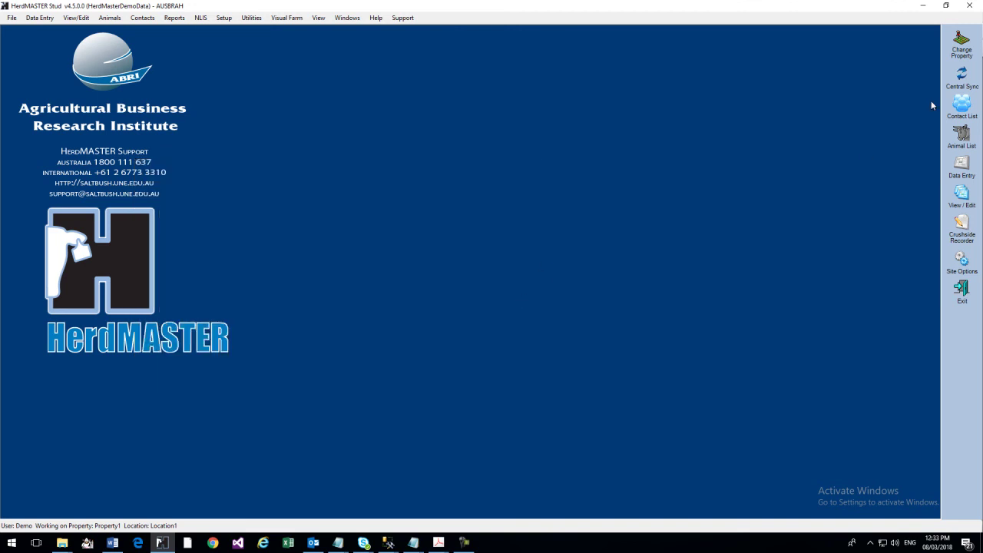
Search the Animal List by animal tag for "mul" to check the multi-sire group's entry, and close the list
click(961, 137)
text(mul)
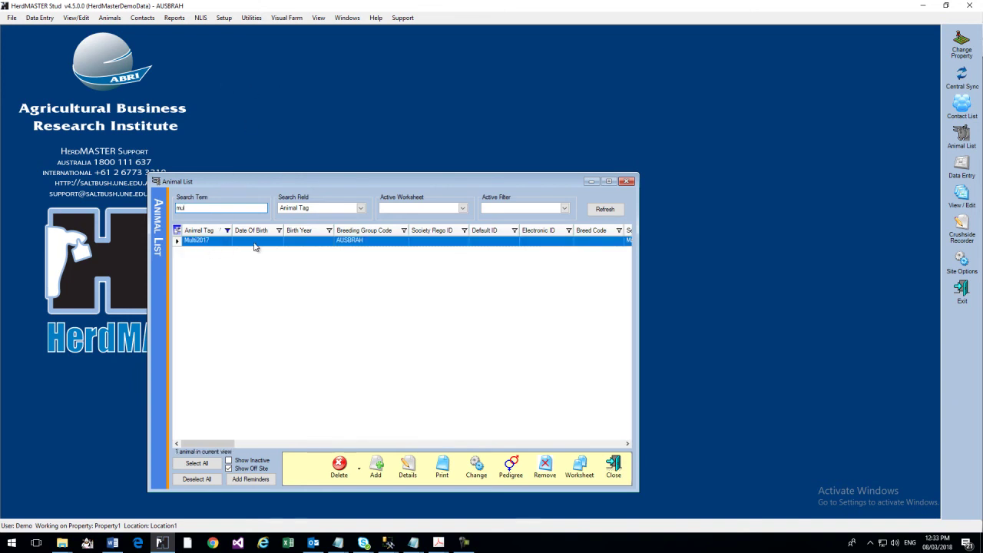
click(626, 182)
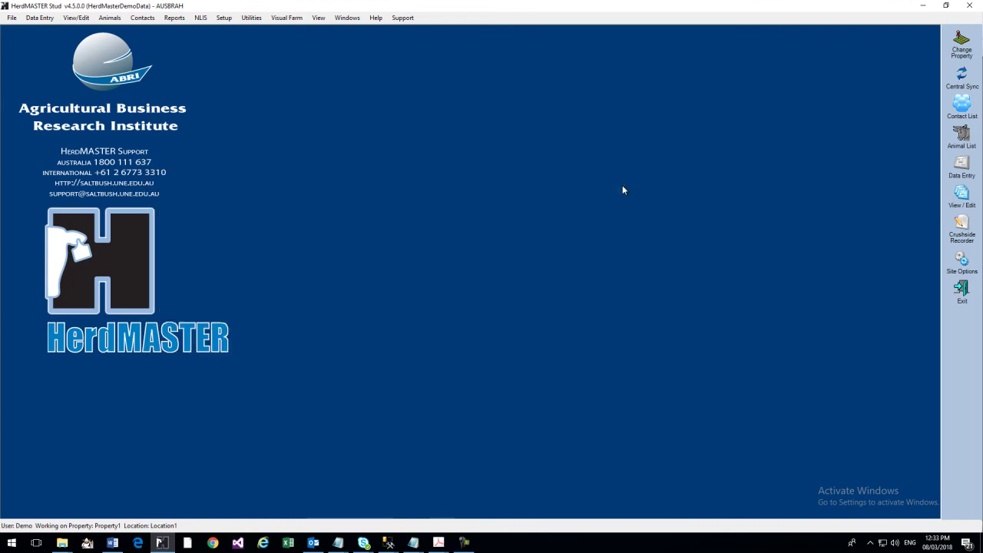